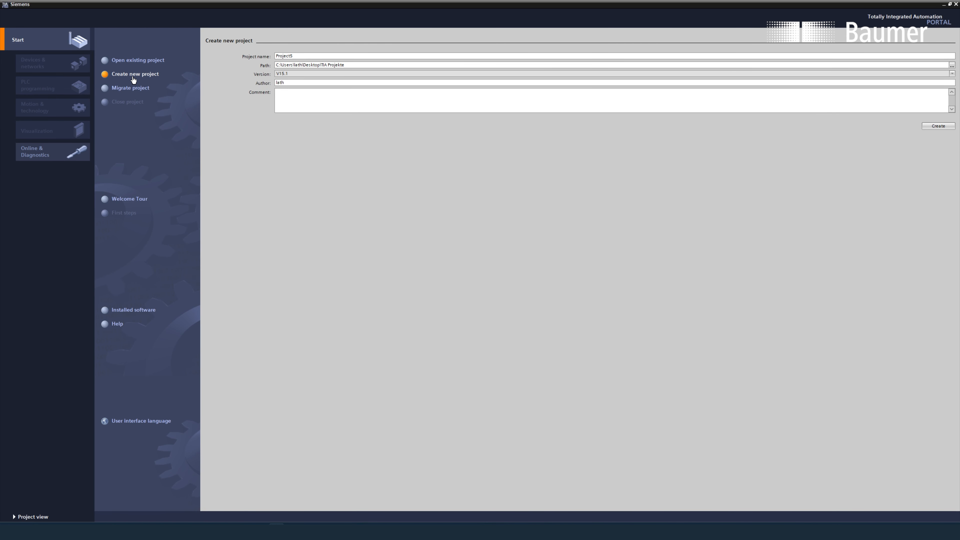
Step: Create a new project named Project5 and open it in the project view
{"action": "left_click", "coordinate": [941, 128]}
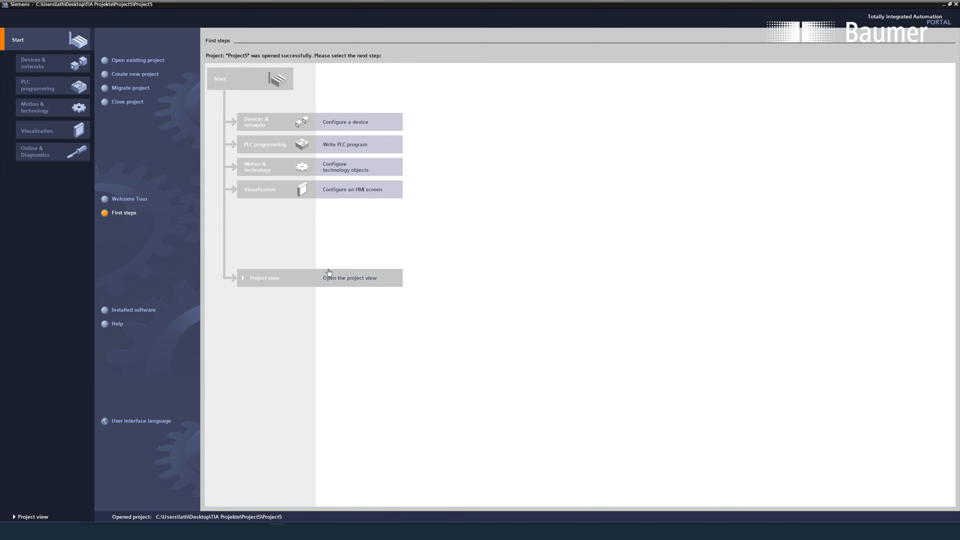
{"action": "left_click", "coordinate": [342, 280]}
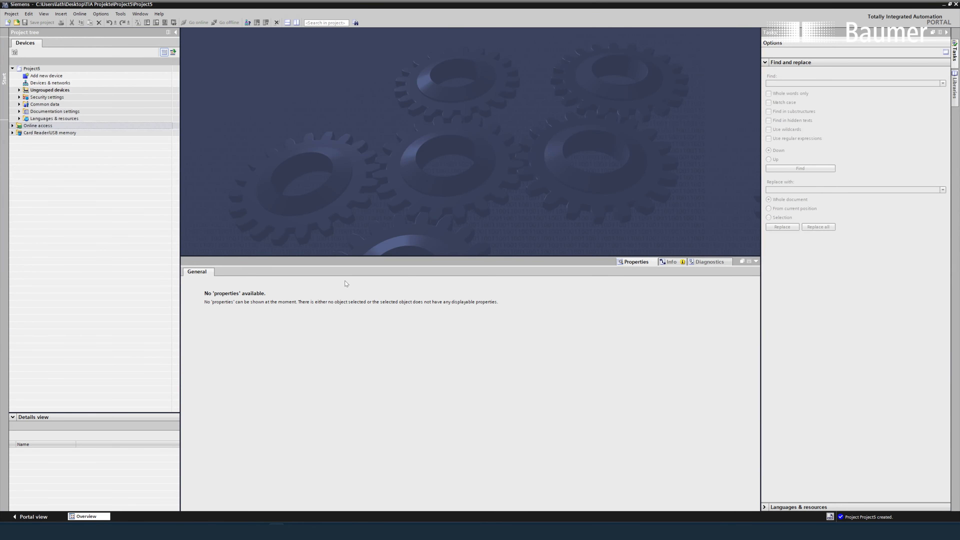
Step: Add a SIMATIC S7-1200 CPU 1215C AC/DC/Rly with article number 6ES7 215-1BG40-0XB0 and show it in the network view
{"action": "double_click", "coordinate": [38, 76]}
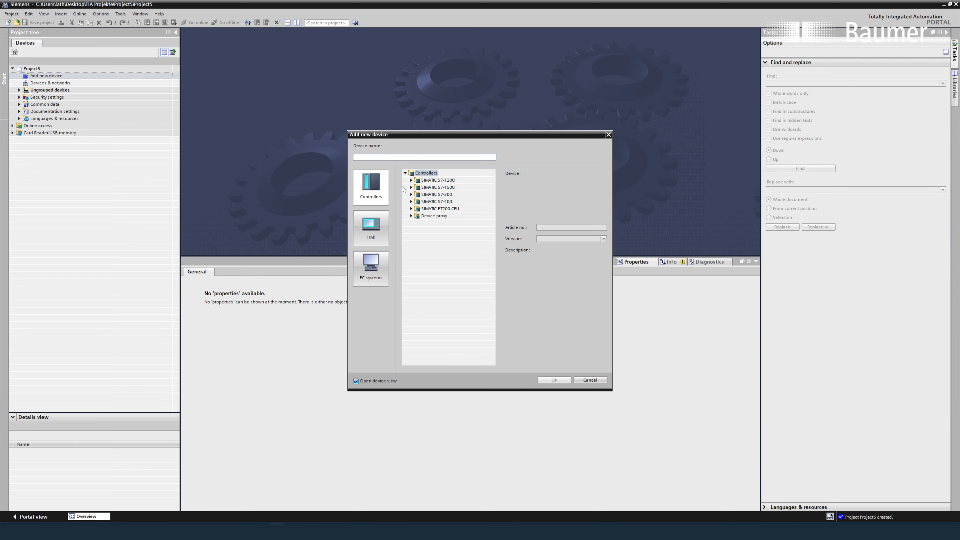
{"action": "left_click", "coordinate": [412, 180]}
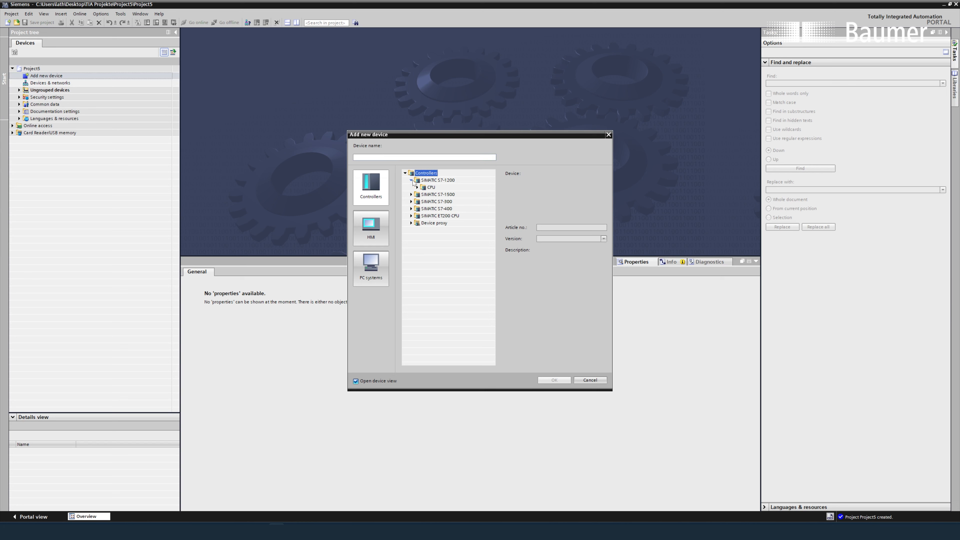
{"action": "left_click", "coordinate": [417, 187]}
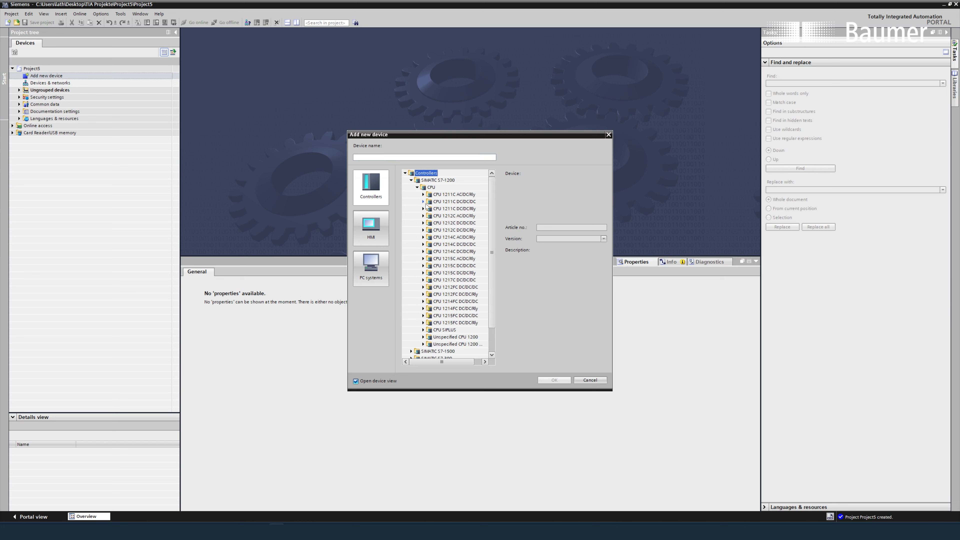
{"action": "left_click", "coordinate": [423, 259]}
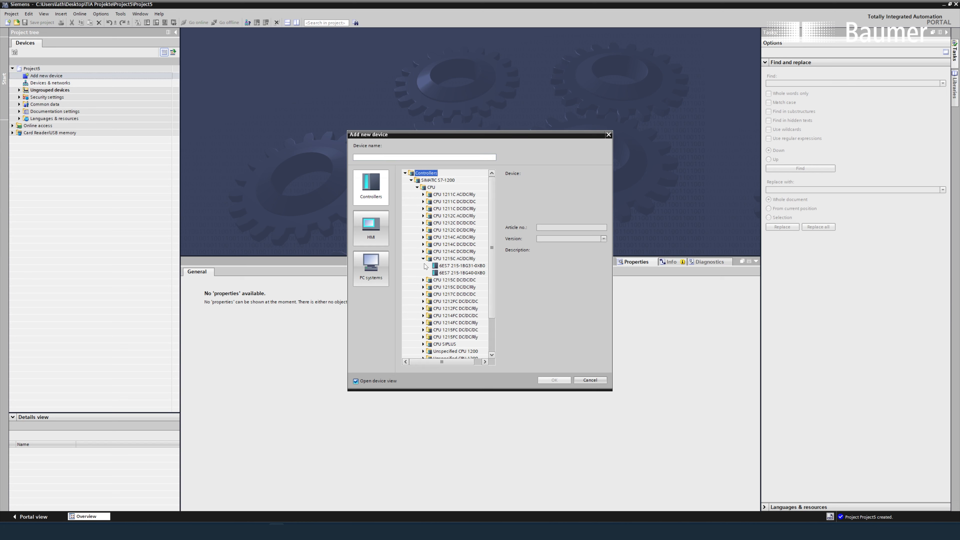
{"action": "double_click", "coordinate": [451, 273]}
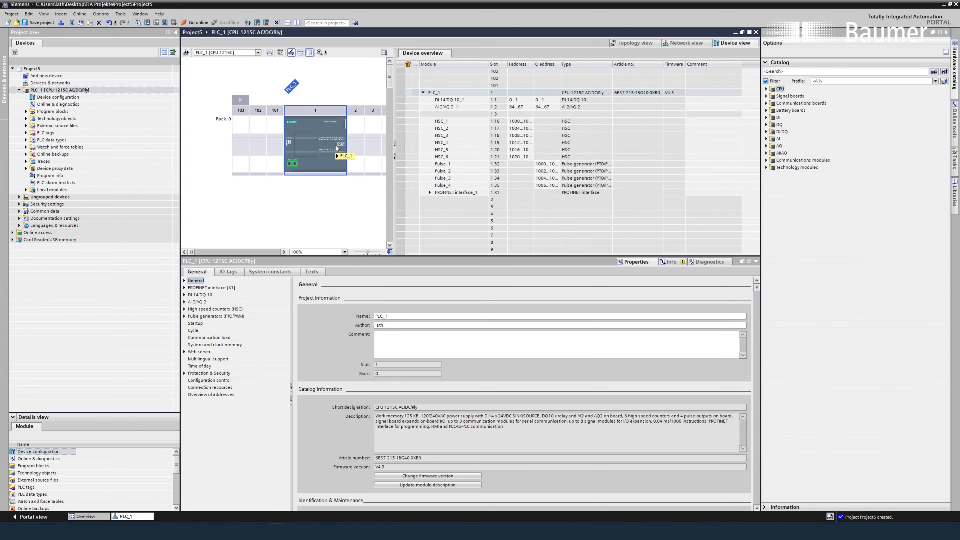
{"action": "left_click", "coordinate": [684, 44]}
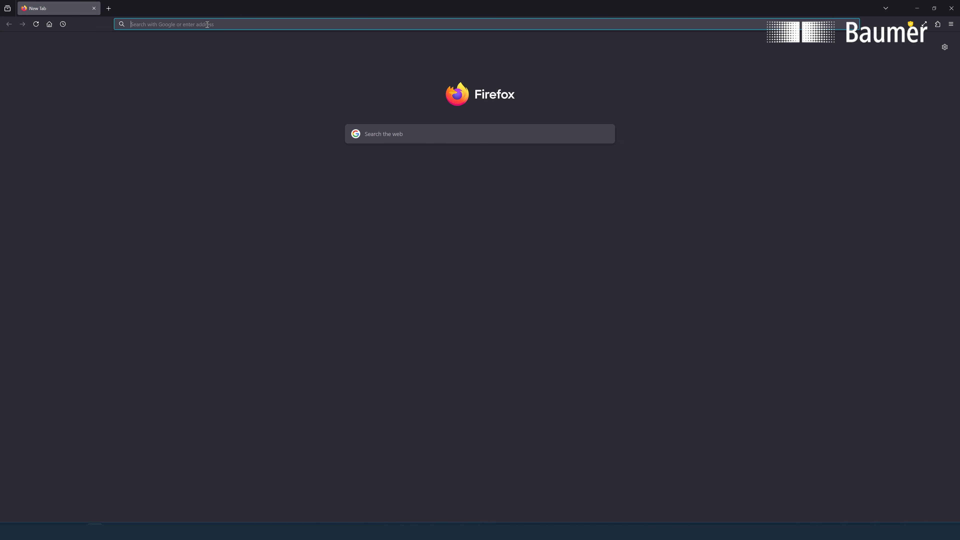
Step: In Firefox, go to baumer.com and open the product page for article number 11261571
{"action": "type", "text": "baumer.com"}
{"action": "key", "text": "Return"}
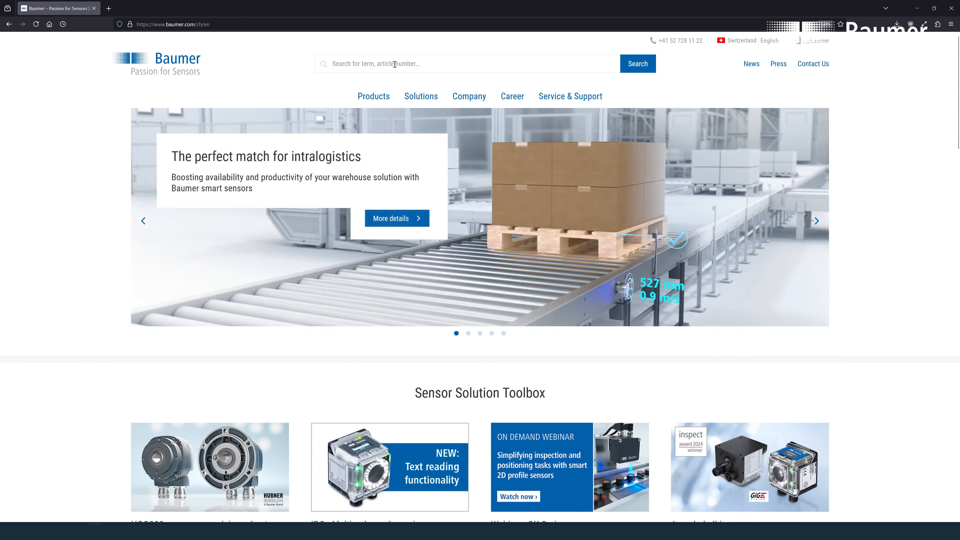
{"action": "left_click", "coordinate": [394, 65]}
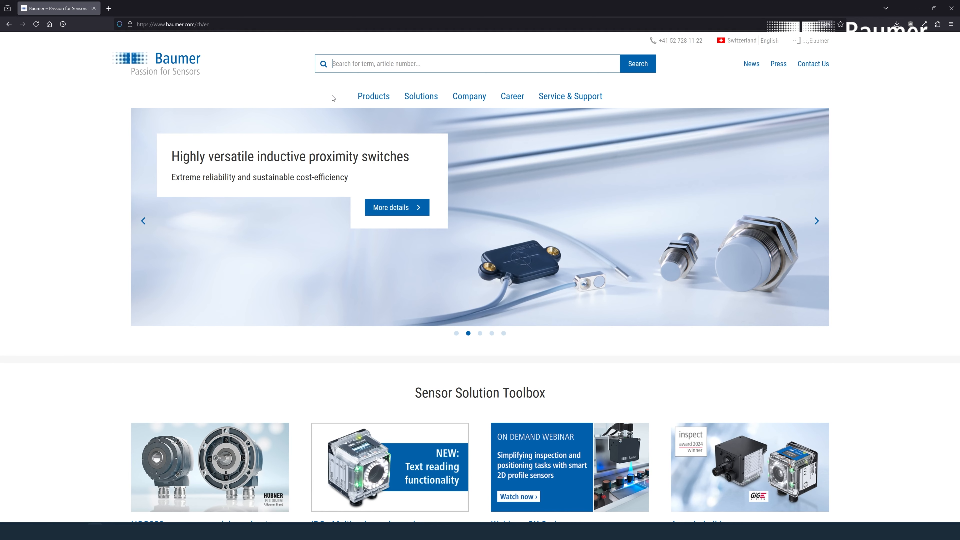
{"action": "type", "text": "11261571"}
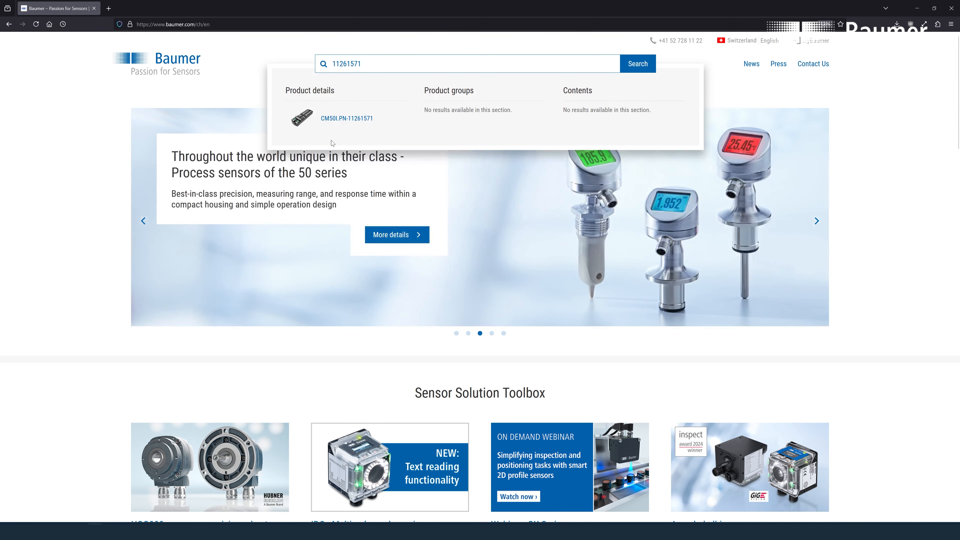
{"action": "left_click", "coordinate": [350, 119]}
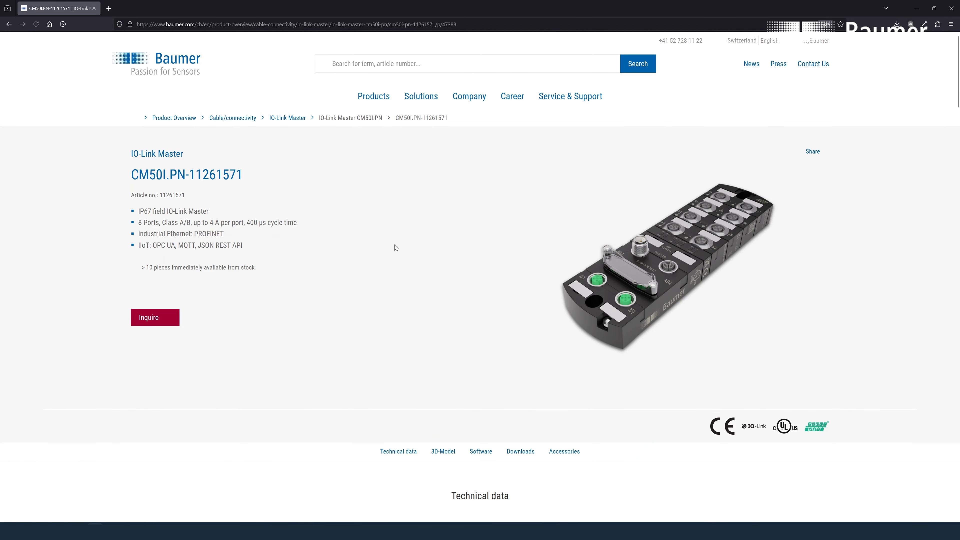
Step: Download the GSDML File from the product page's Software section and close the browser
{"action": "scroll", "coordinate": [394, 245], "scroll_direction": "down", "scroll_amount": 1}
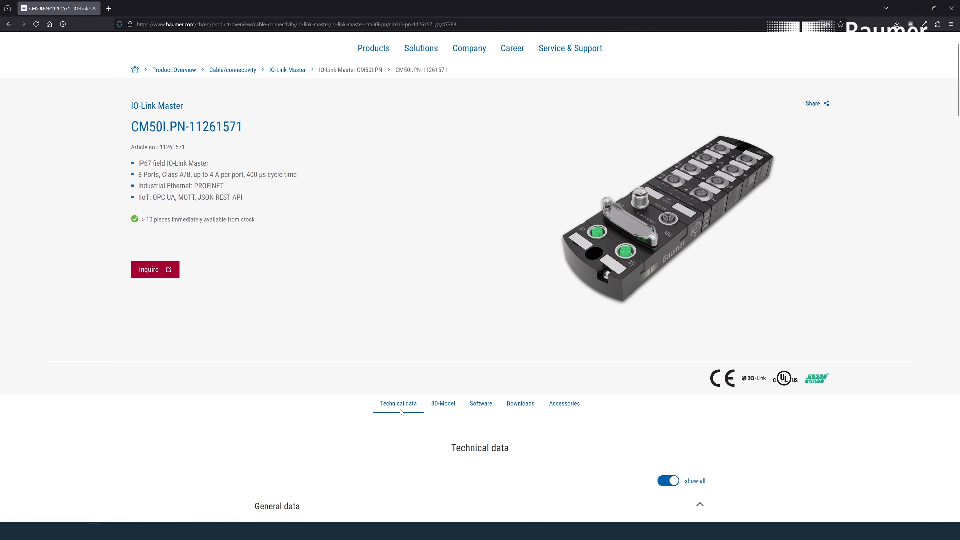
{"action": "left_click", "coordinate": [476, 409]}
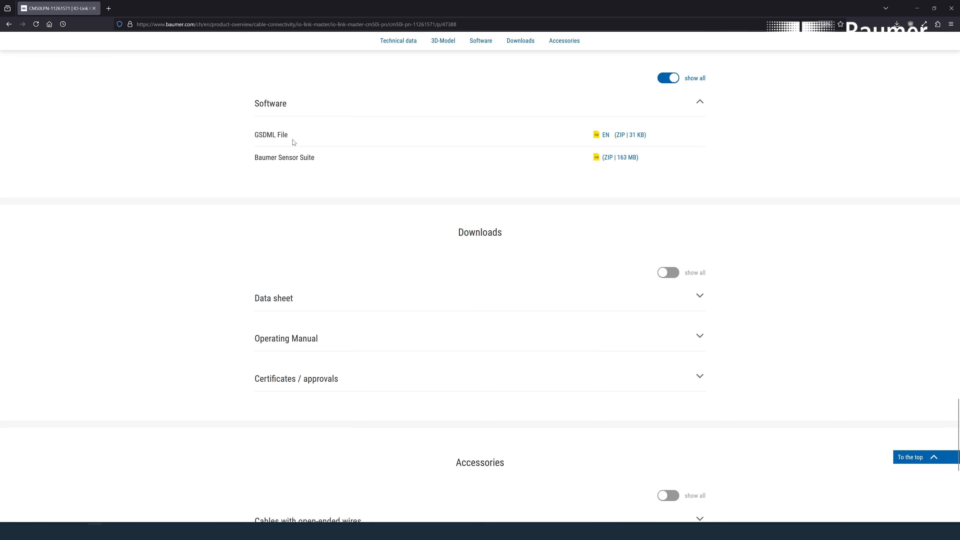
{"action": "left_click_drag", "start_coordinate": [291, 136], "coordinate": [252, 139]}
{"action": "left_click", "coordinate": [620, 138]}
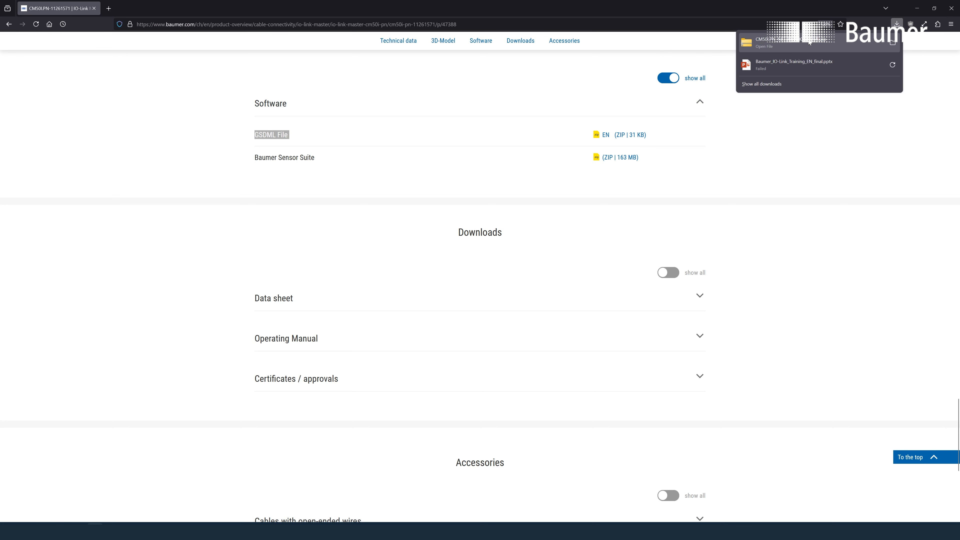
{"action": "left_click", "coordinate": [949, 12]}
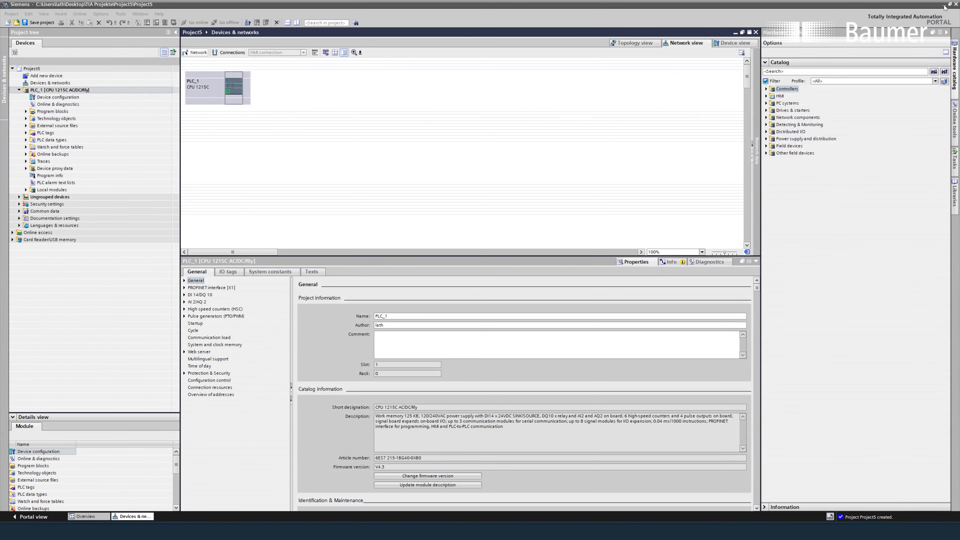
Step: Extract the CM50I.PN_1.03.00-V-00_GSDML folder from the downloaded ZIP archive to the desktop
{"action": "left_click", "coordinate": [945, 7]}
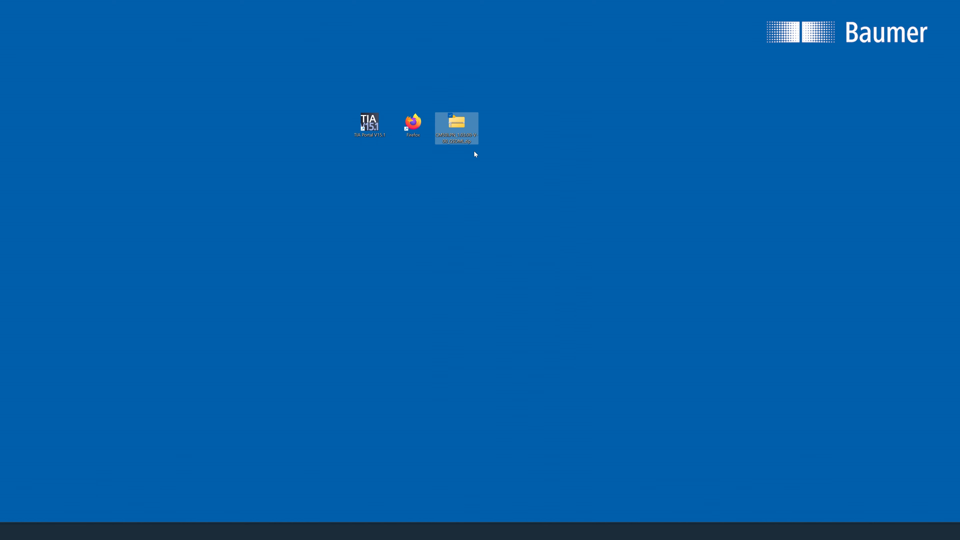
{"action": "double_click", "coordinate": [465, 128]}
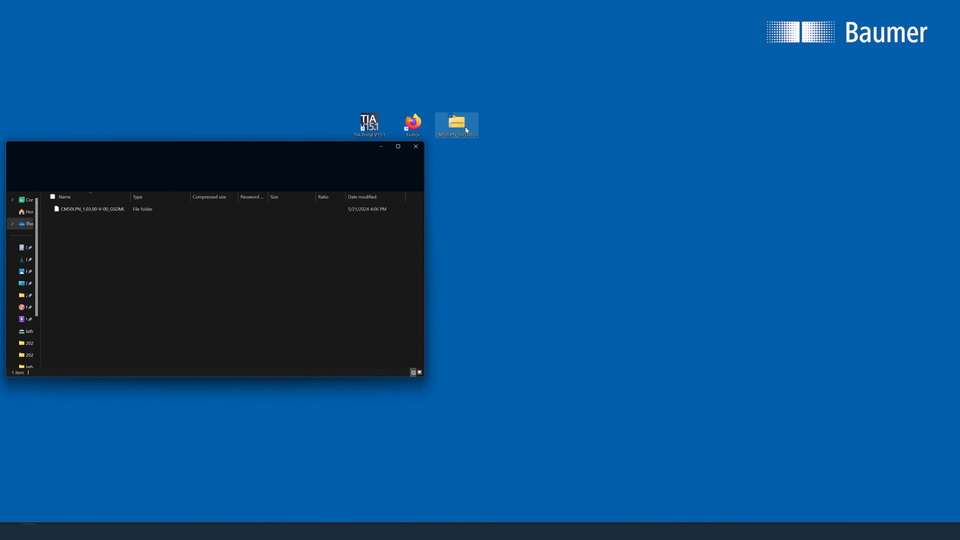
{"action": "left_click_drag", "start_coordinate": [68, 209], "coordinate": [499, 158]}
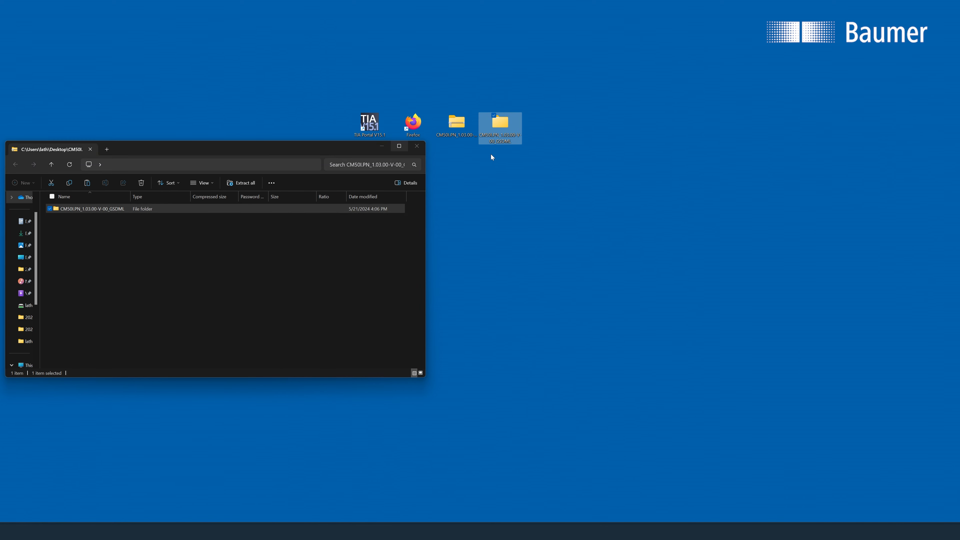
{"action": "left_click", "coordinate": [418, 148]}
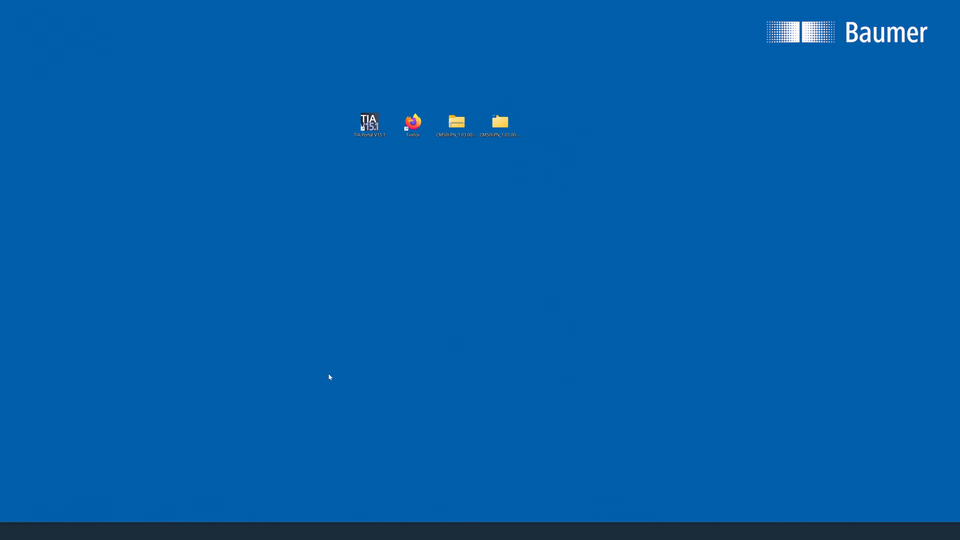
Step: Back in TIA Portal, set the source path for managing general station description files to the extracted gsdml folder
{"action": "mouse_move", "coordinate": [277, 530]}
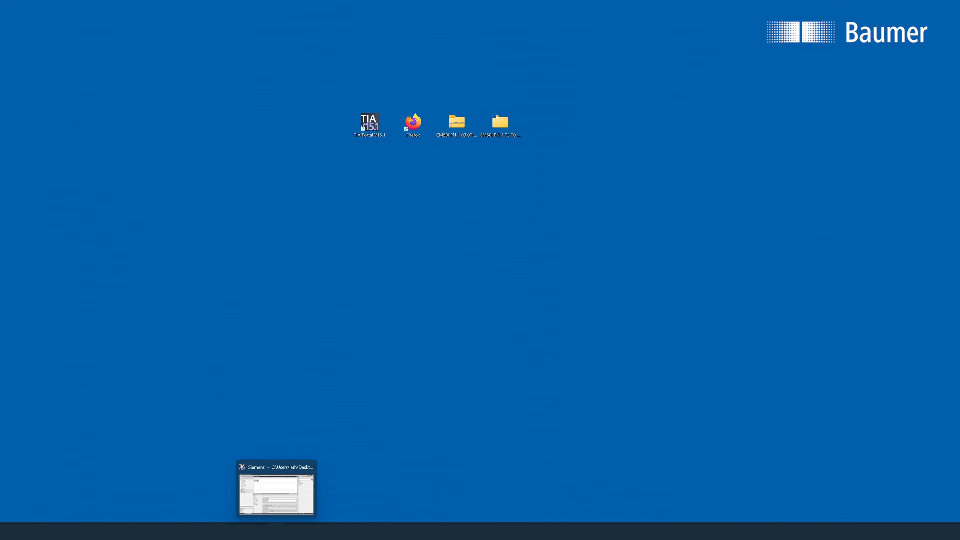
{"action": "left_click", "coordinate": [487, 134]}
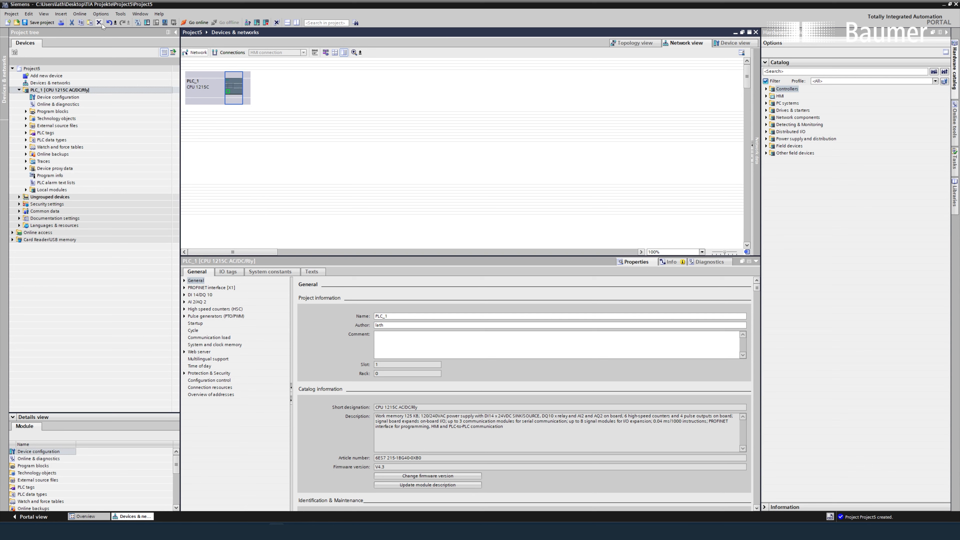
{"action": "left_click", "coordinate": [101, 14]}
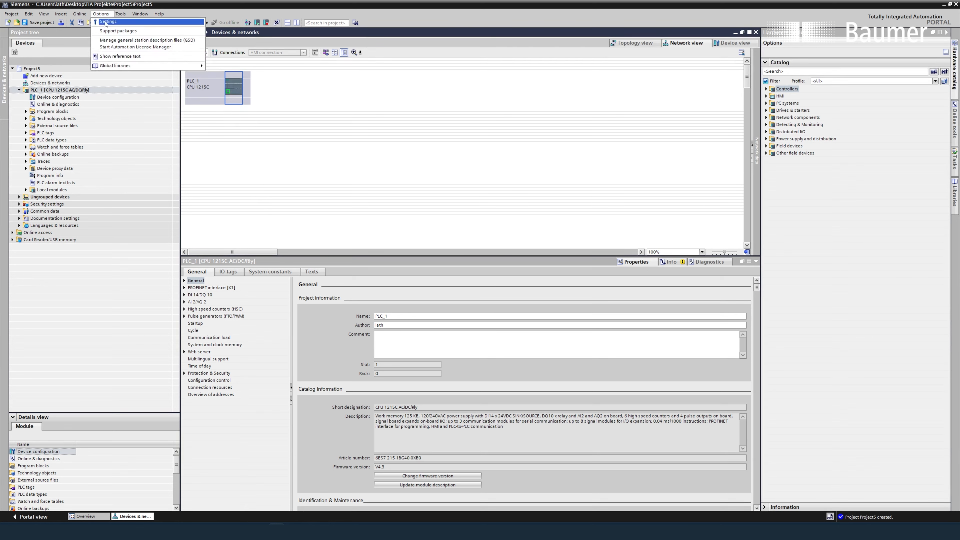
{"action": "left_click", "coordinate": [112, 40]}
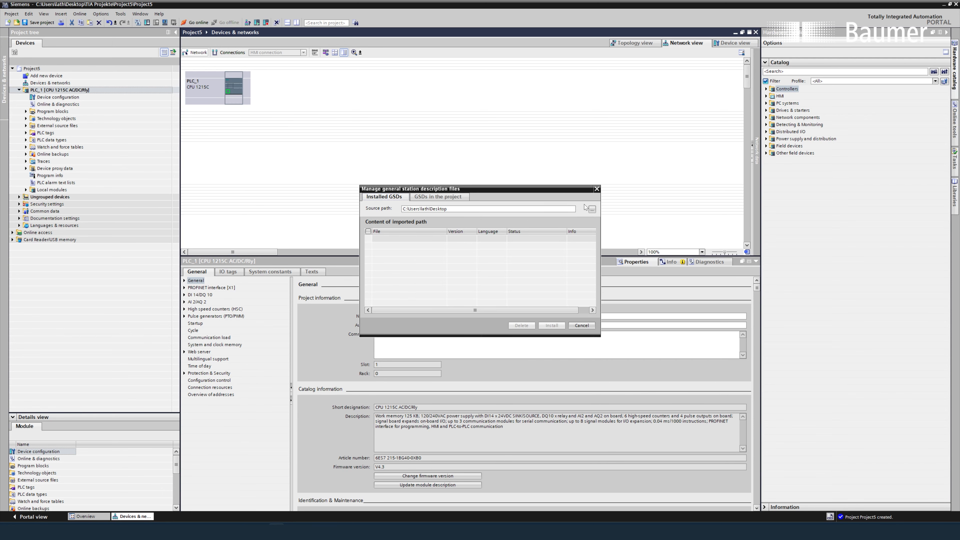
{"action": "left_click", "coordinate": [592, 209]}
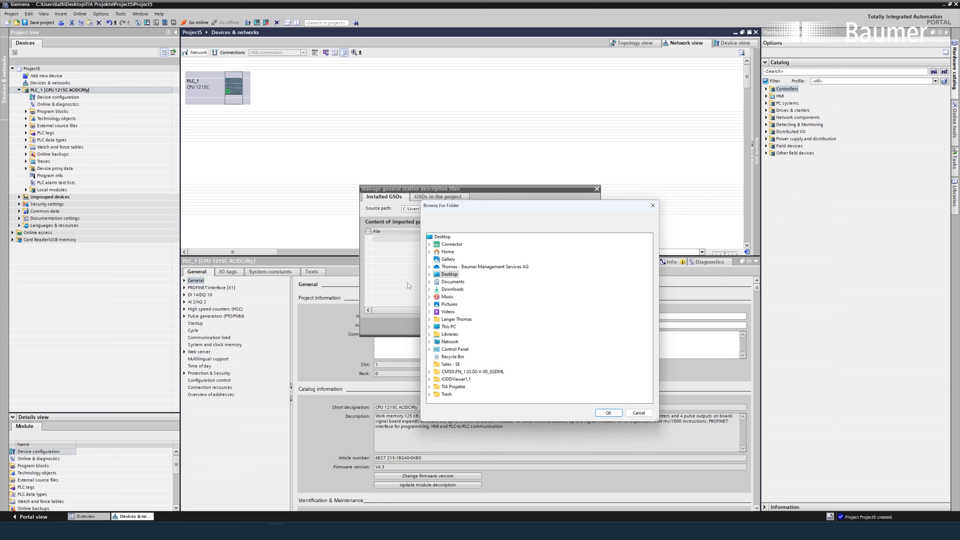
{"action": "left_click", "coordinate": [429, 275]}
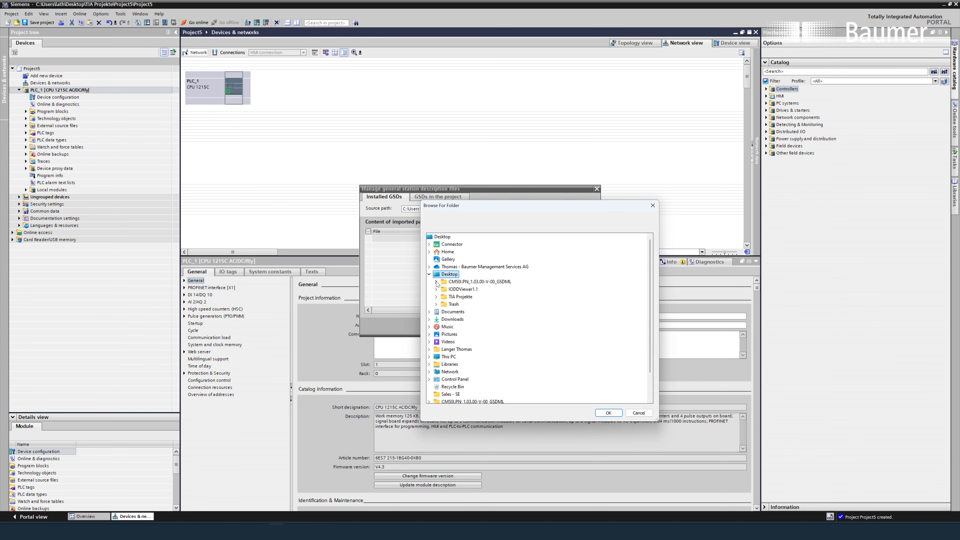
{"action": "left_click", "coordinate": [436, 282]}
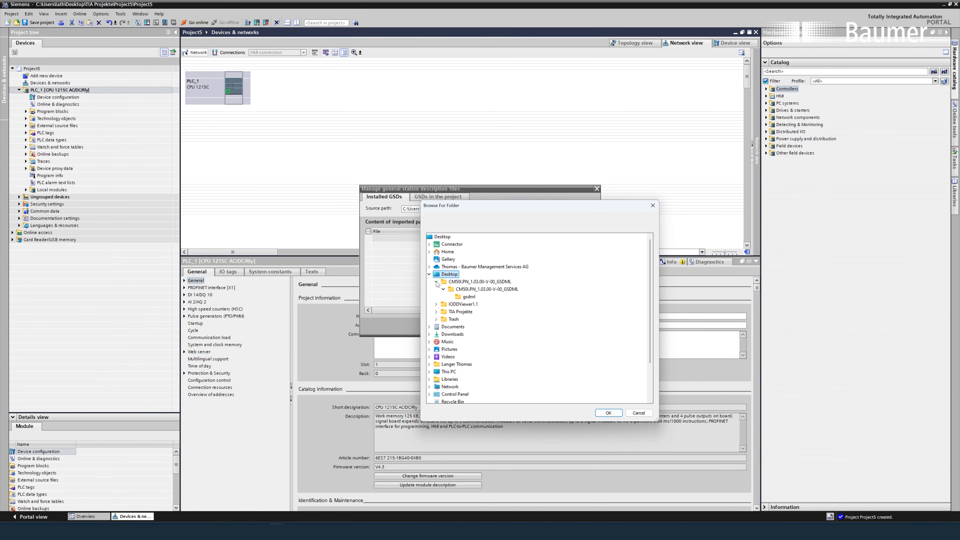
{"action": "left_click", "coordinate": [469, 297]}
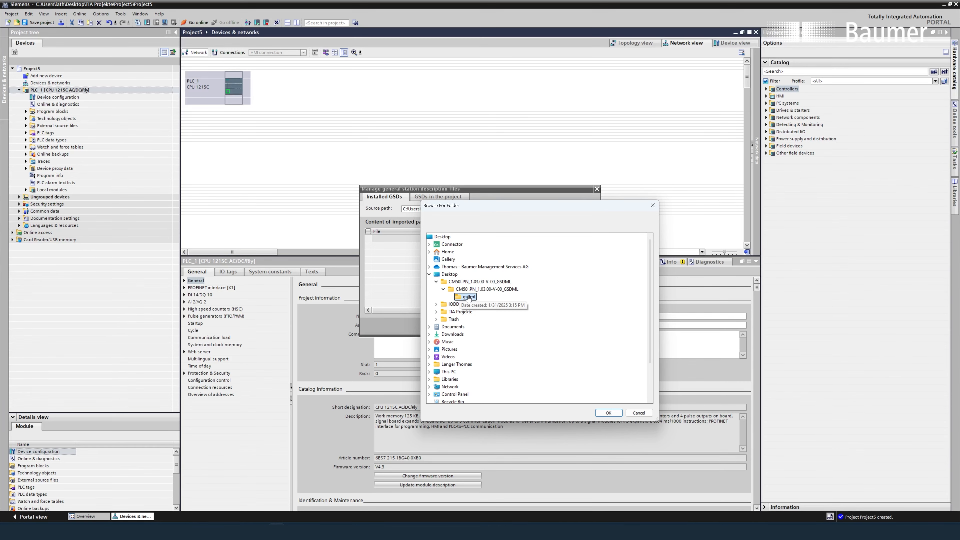
{"action": "left_click", "coordinate": [609, 413]}
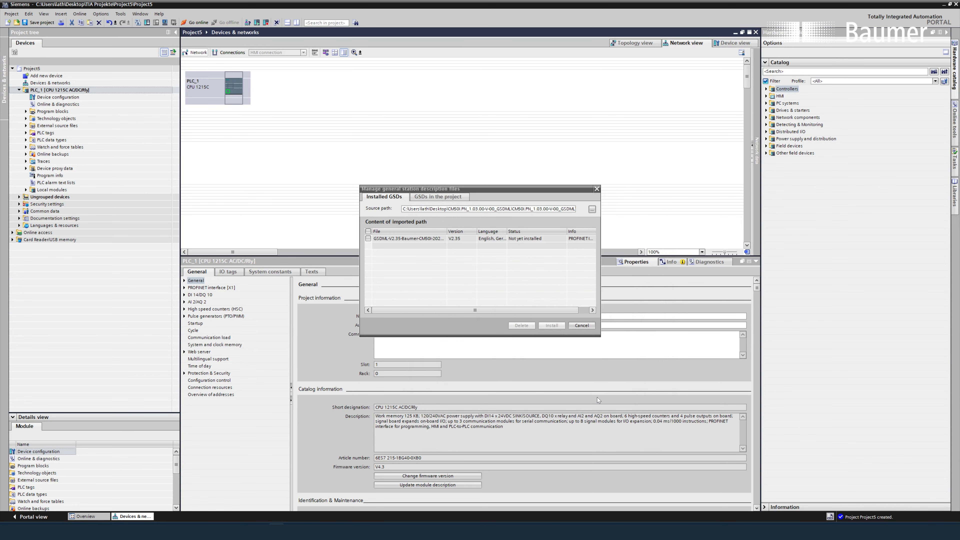
Step: Install the Baumer CM50I GSDML V2.35 file and close the installation result
{"action": "left_click", "coordinate": [368, 239]}
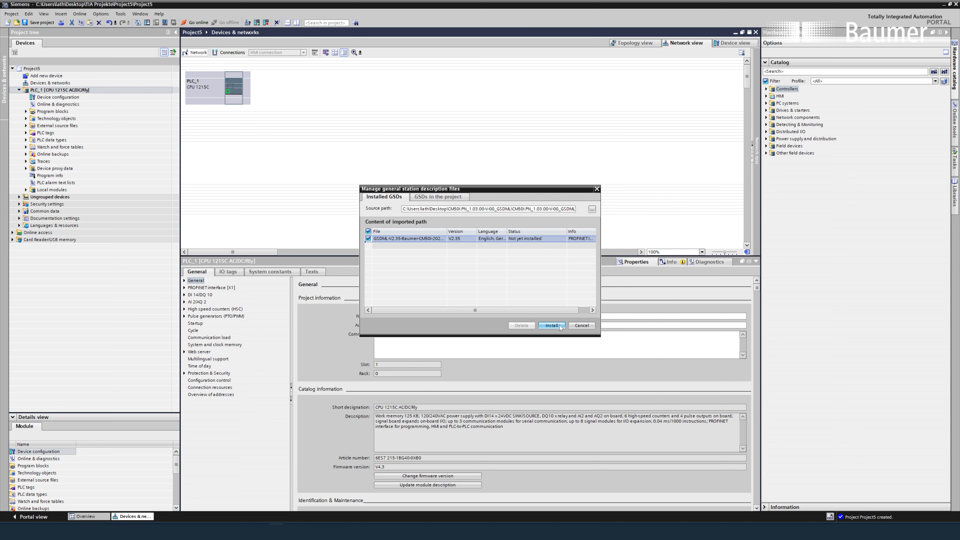
{"action": "left_click", "coordinate": [552, 325]}
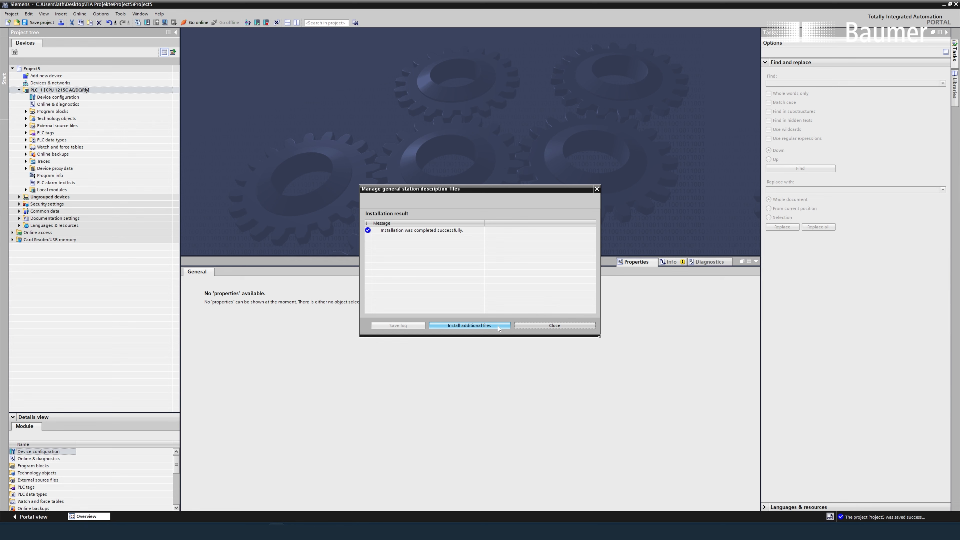
{"action": "left_click", "coordinate": [498, 325]}
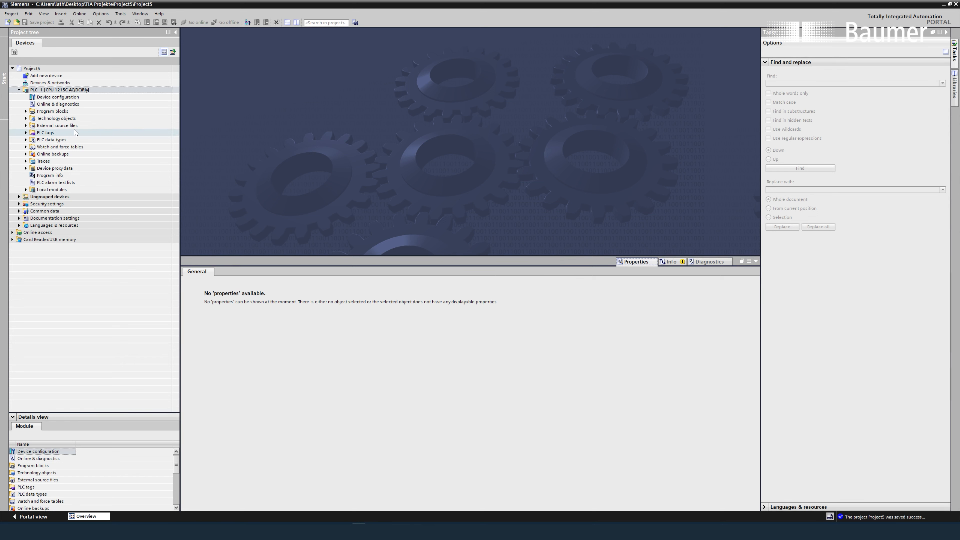
Step: Insert the Baumer CM50I.PN V1.0 from the PROFINET IO field devices into the network view and assign it to PLC_1's PROFINET interface
{"action": "double_click", "coordinate": [72, 98]}
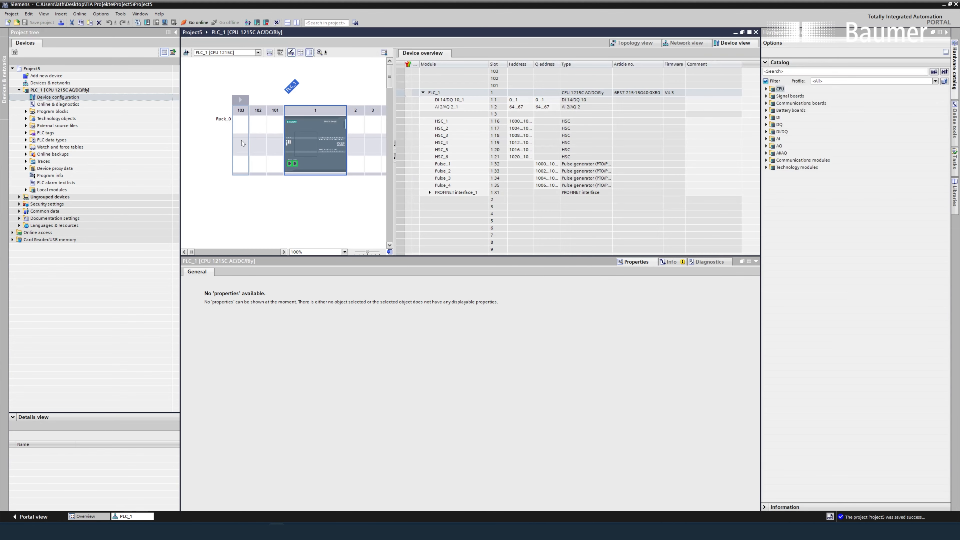
{"action": "left_click", "coordinate": [682, 43]}
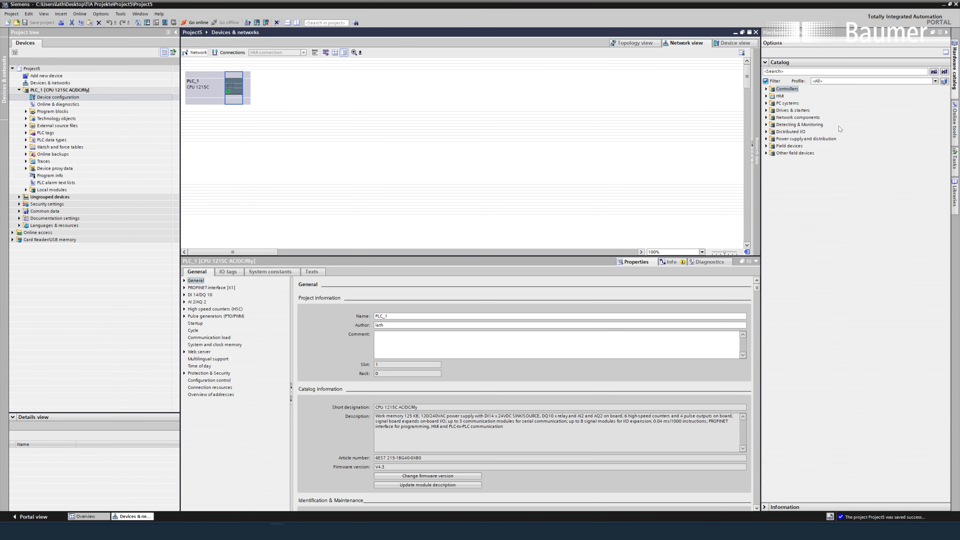
{"action": "left_click", "coordinate": [766, 152]}
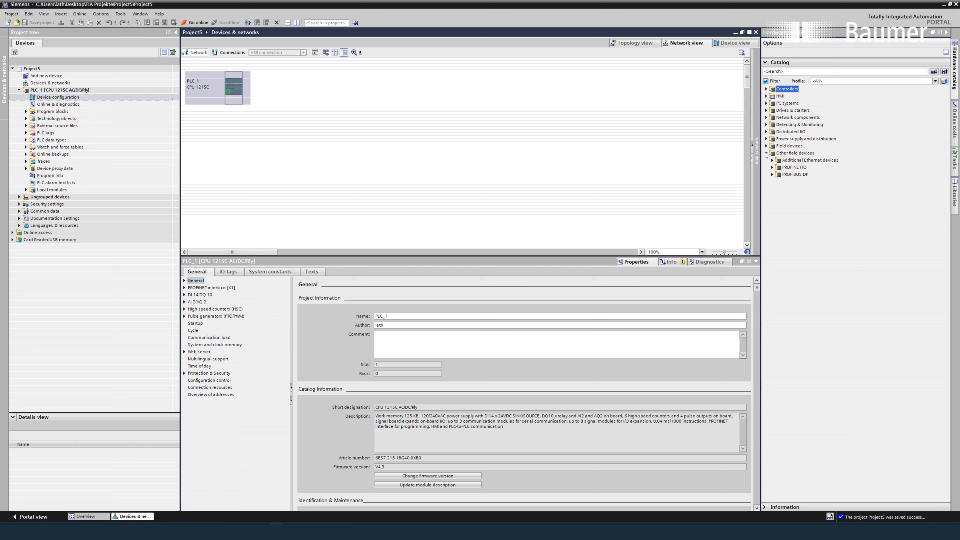
{"action": "left_click", "coordinate": [772, 168]}
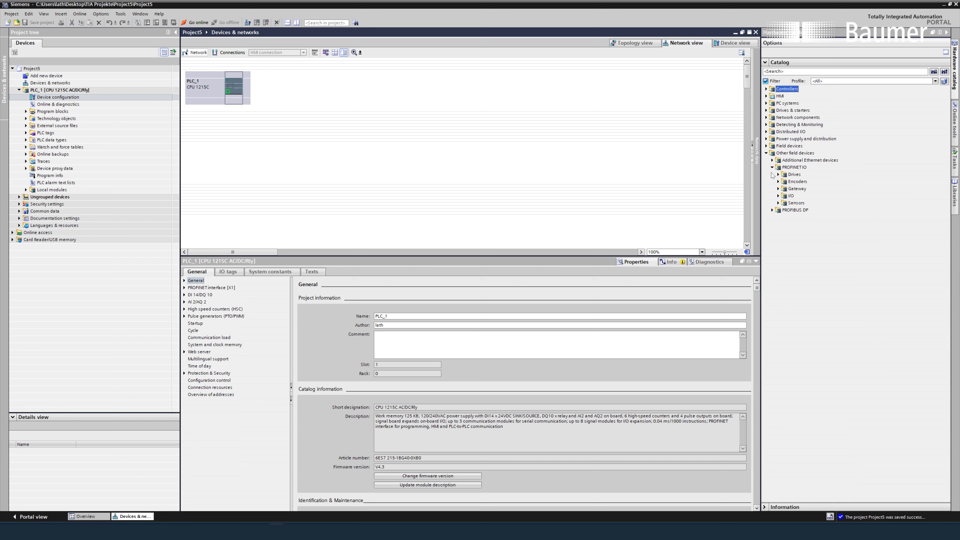
{"action": "left_click", "coordinate": [778, 196]}
{"action": "left_click", "coordinate": [784, 203]}
{"action": "left_click", "coordinate": [790, 209]}
{"action": "left_click", "coordinate": [796, 217]}
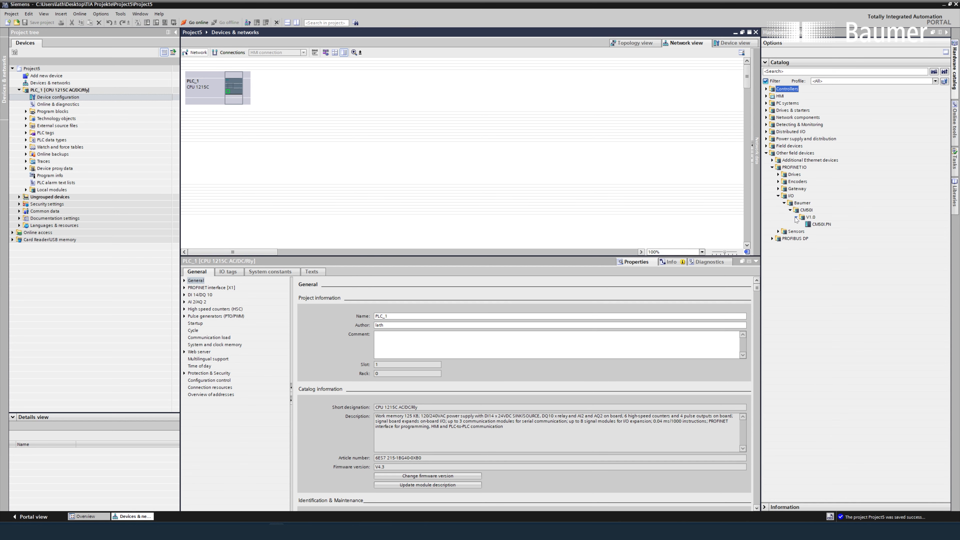
{"action": "left_click", "coordinate": [819, 224]}
{"action": "left_click_drag", "start_coordinate": [820, 224], "coordinate": [360, 90]}
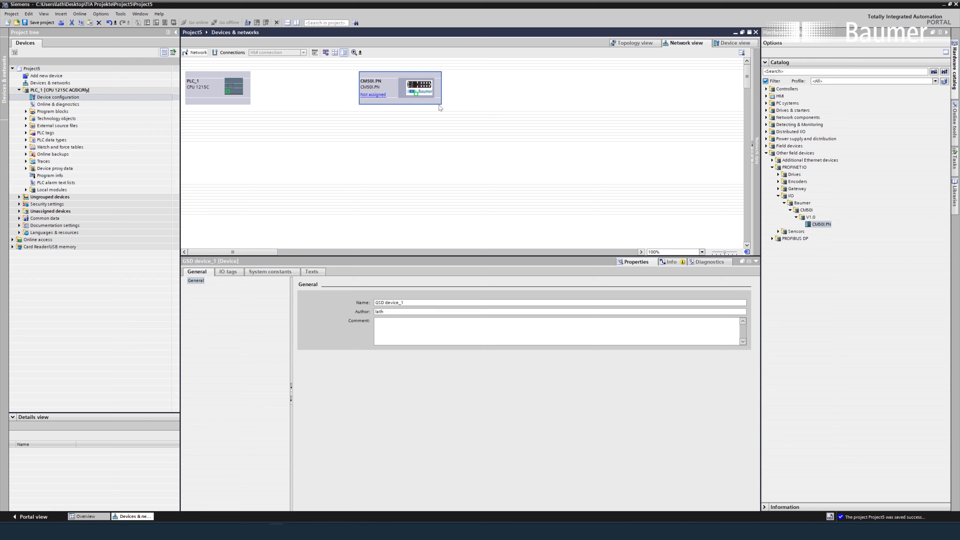
{"action": "left_click", "coordinate": [370, 96]}
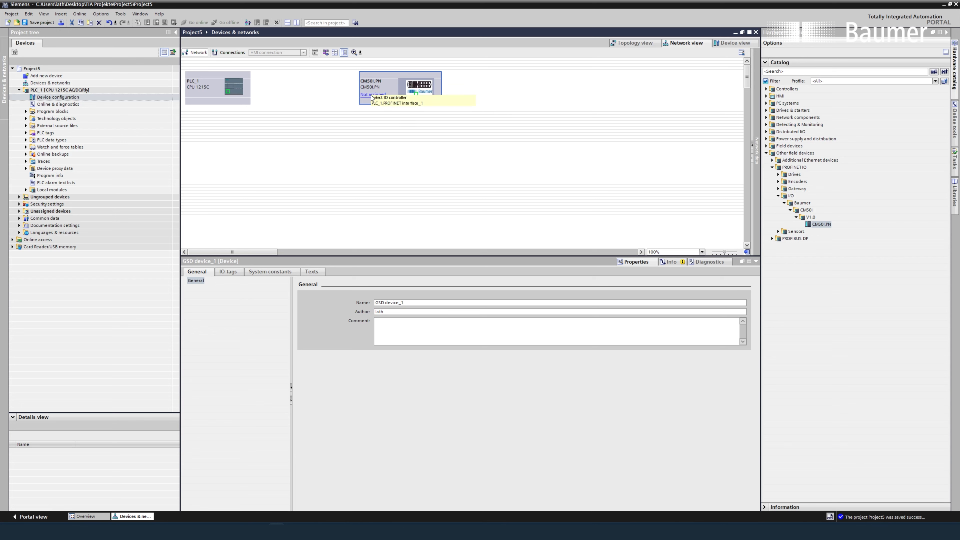
{"action": "left_click", "coordinate": [400, 103]}
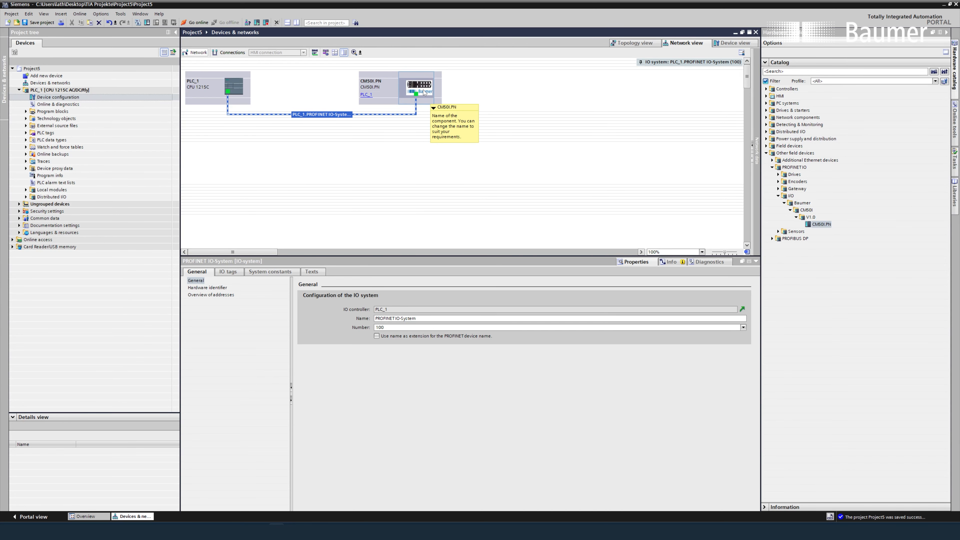
Step: Set the CM50I.PN's IP address to 192.168.0.200 in its Ethernet addresses and check its PROFINET device name
{"action": "double_click", "coordinate": [424, 92]}
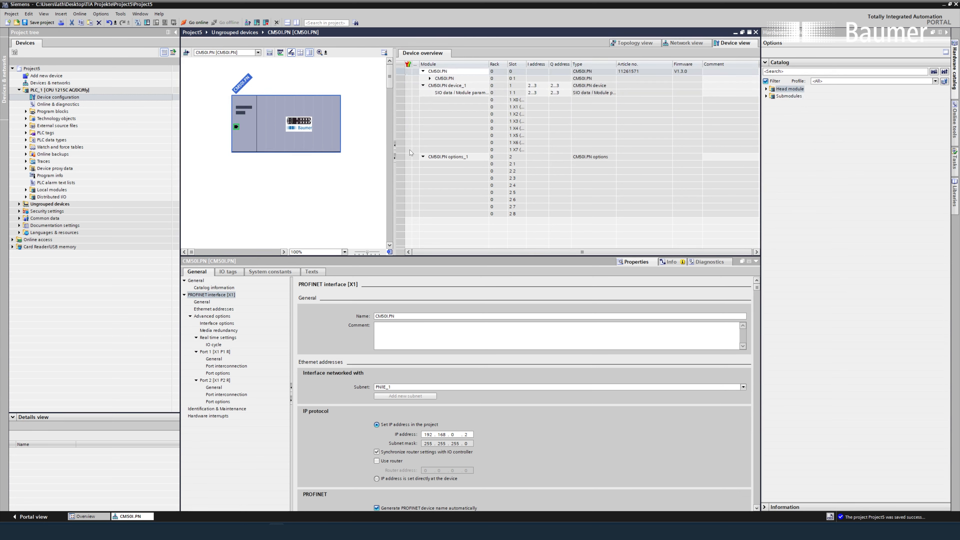
{"action": "left_click", "coordinate": [444, 78]}
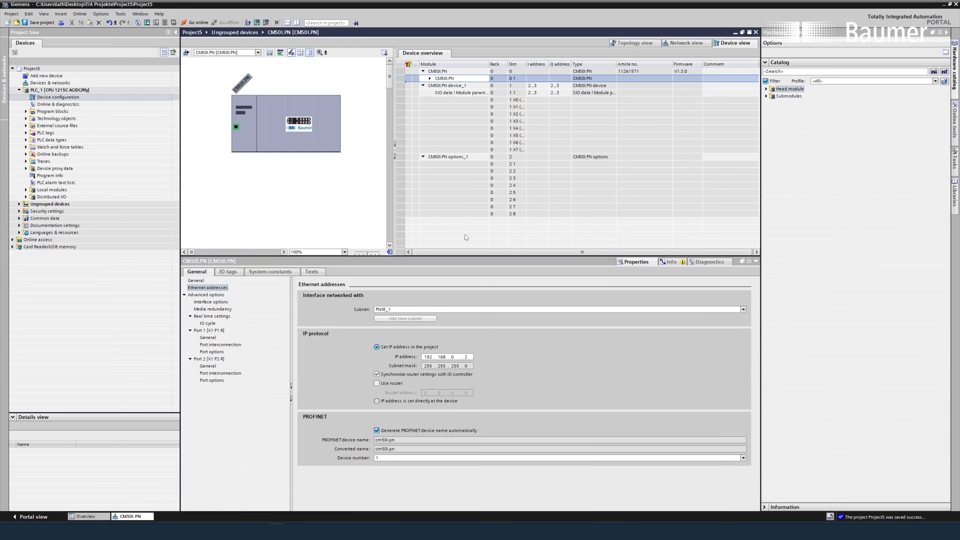
{"action": "left_click", "coordinate": [638, 263]}
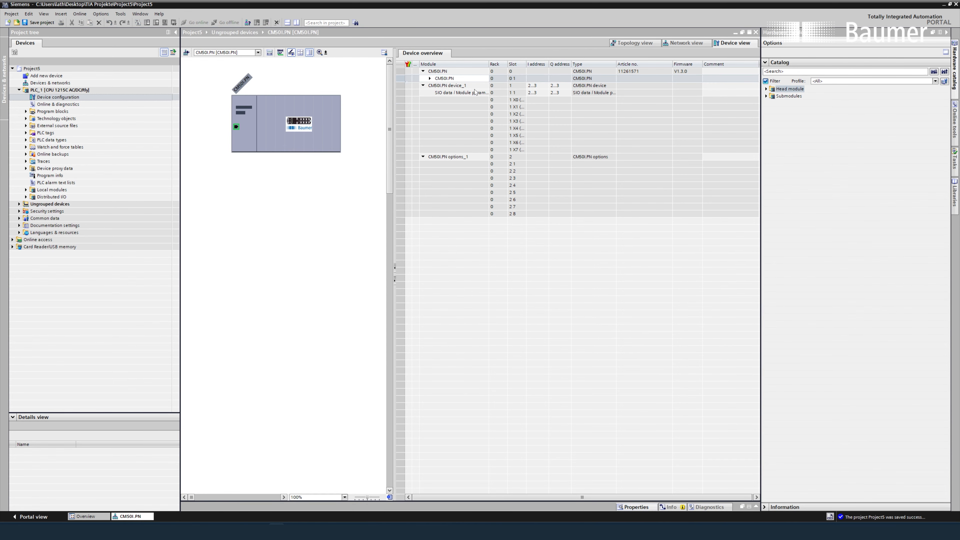
{"action": "left_click", "coordinate": [637, 507]}
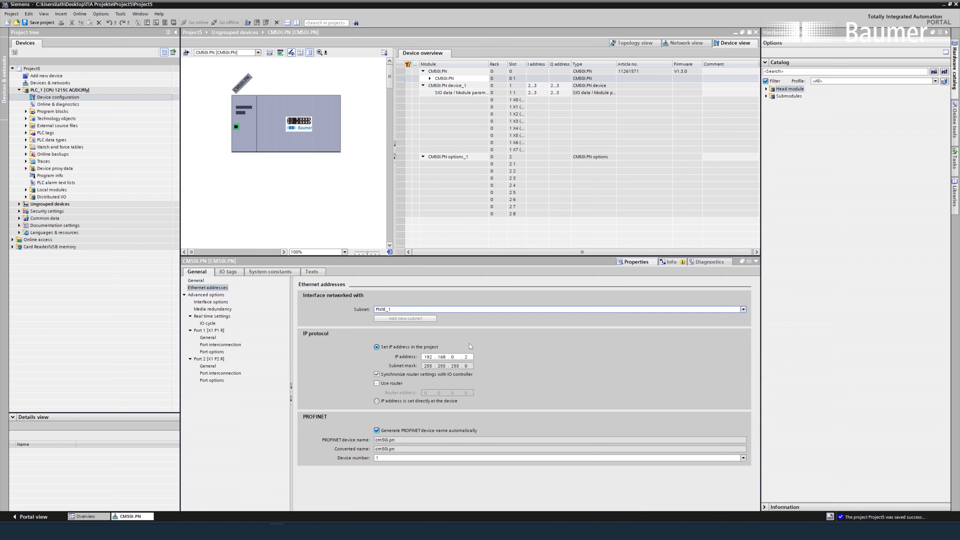
{"action": "double_click", "coordinate": [468, 357]}
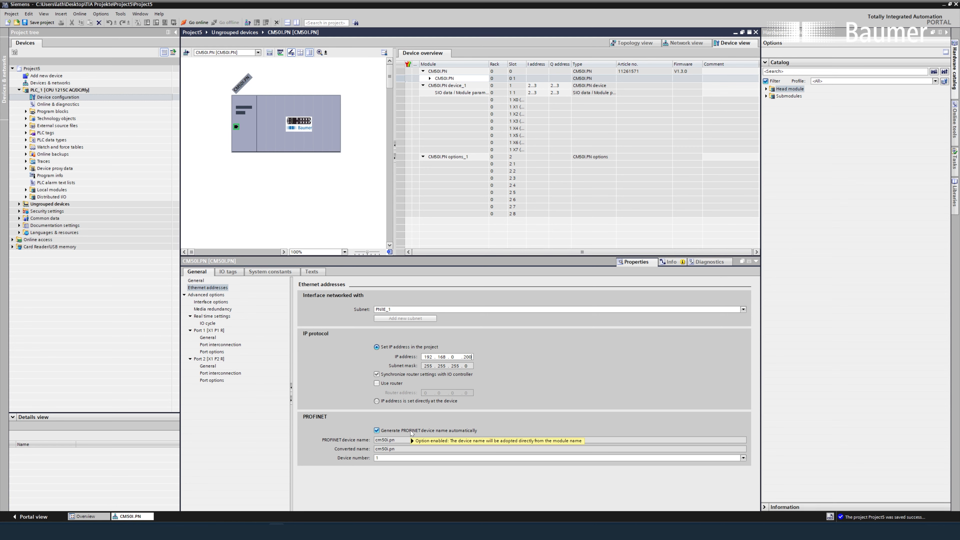
{"action": "mouse_move", "coordinate": [412, 432]}
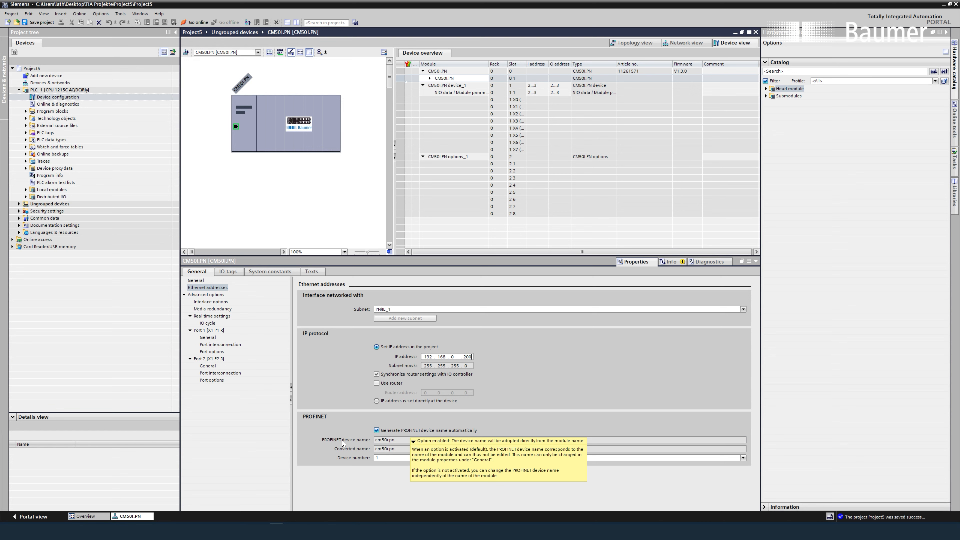
{"action": "left_click_drag", "start_coordinate": [408, 440], "coordinate": [379, 443]}
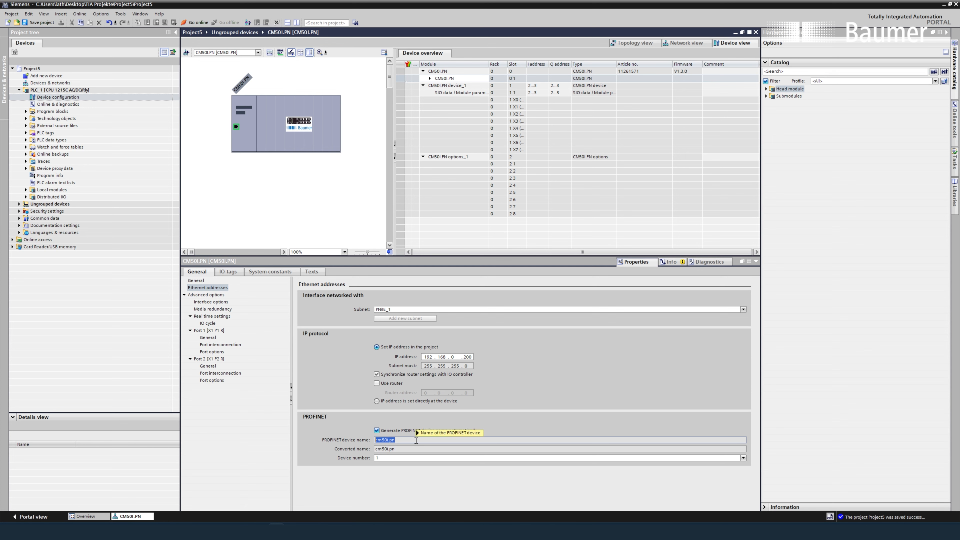
{"action": "mouse_move", "coordinate": [417, 440]}
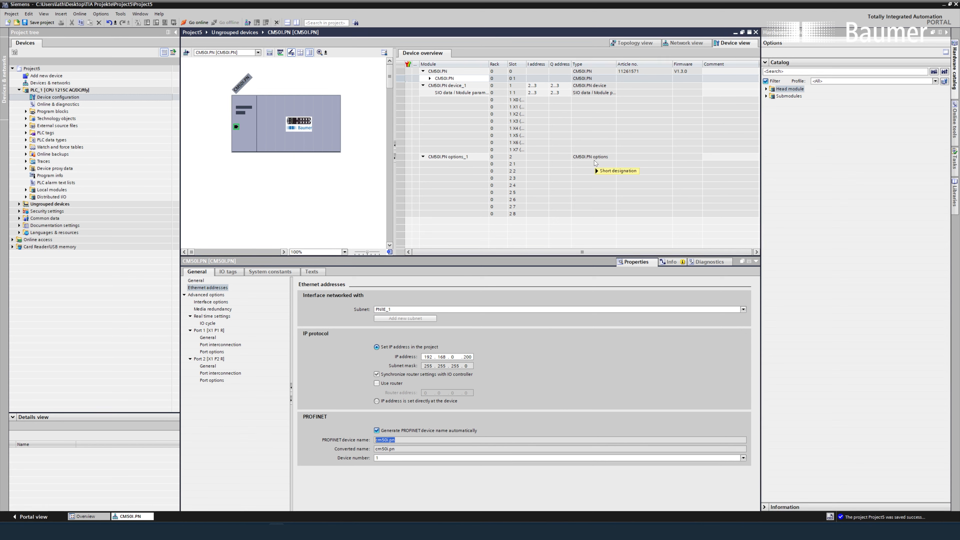
Step: Add the Web server submodule from the general CM50I.PN options to slot 2 7 of the IO-Link Master
{"action": "mouse_move", "coordinate": [594, 161]}
{"action": "left_click", "coordinate": [767, 96]}
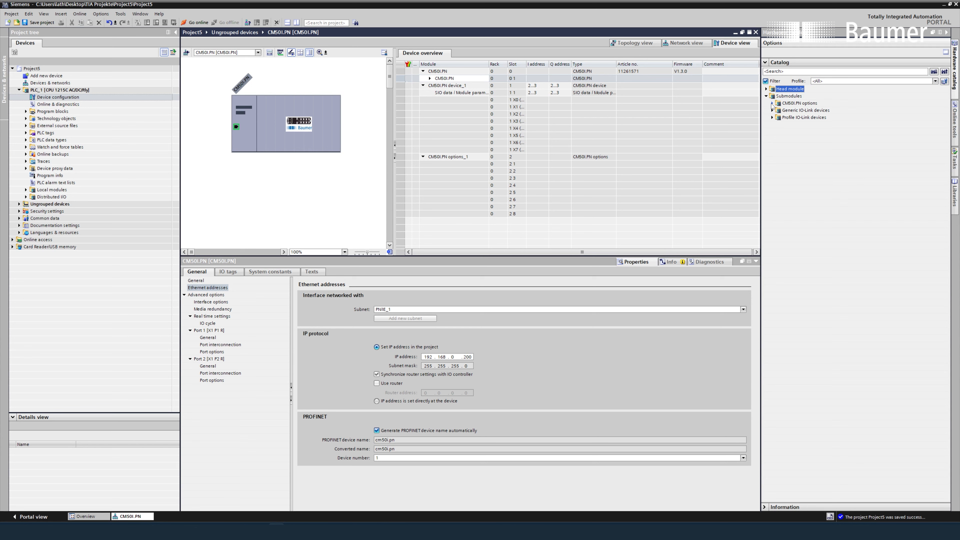
{"action": "left_click", "coordinate": [771, 103]}
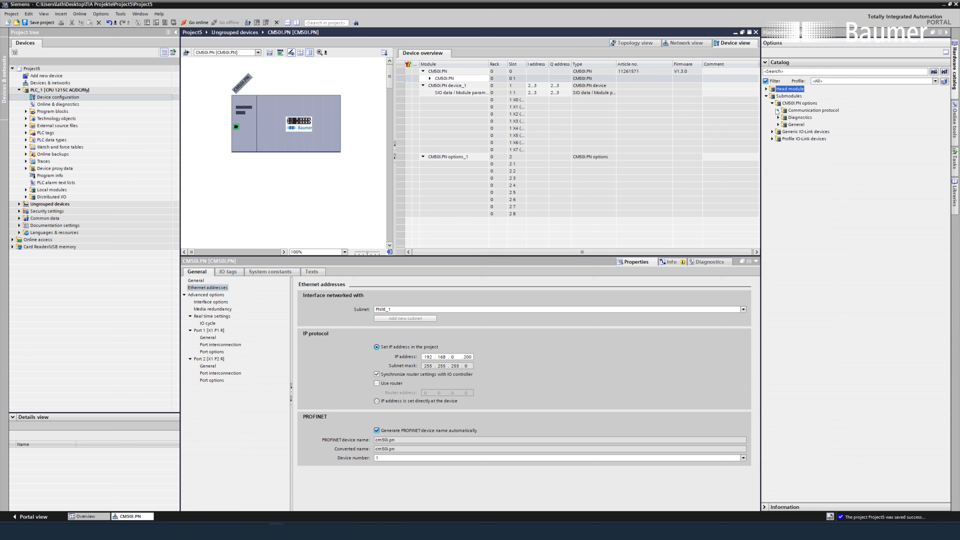
{"action": "left_click", "coordinate": [778, 110]}
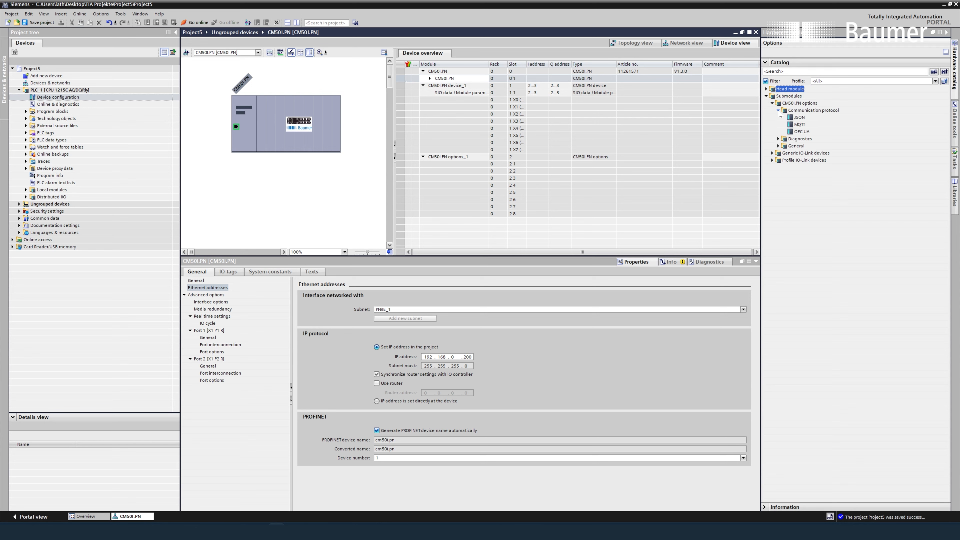
{"action": "left_click", "coordinate": [778, 140]}
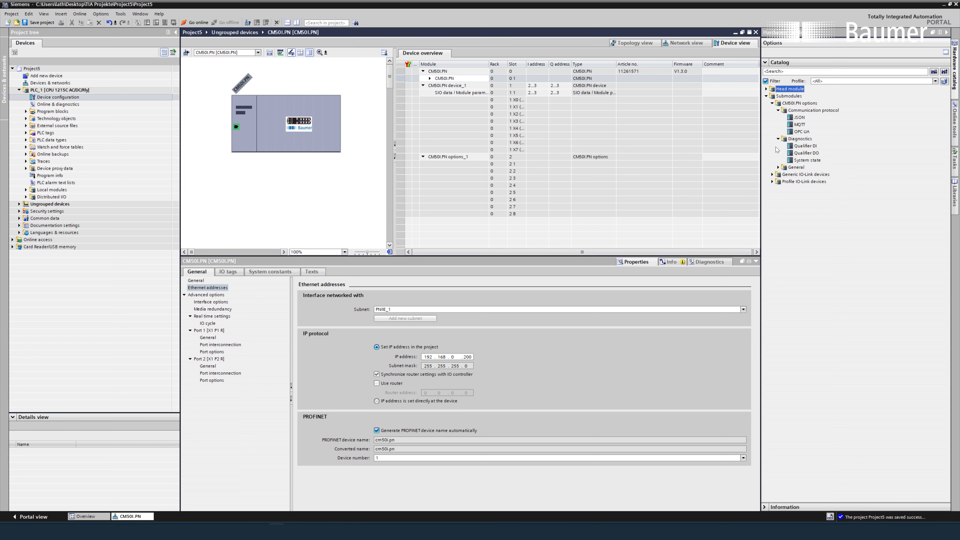
{"action": "left_click", "coordinate": [778, 168]}
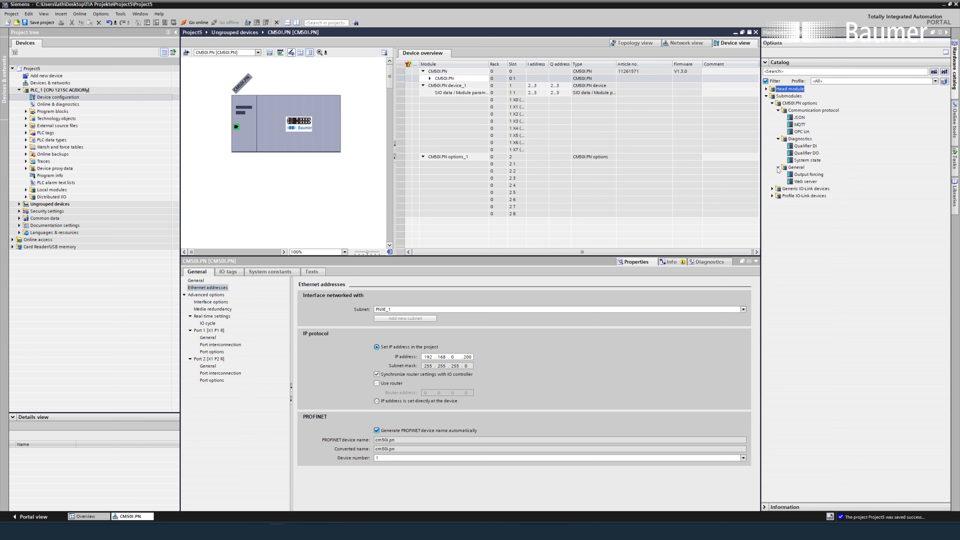
{"action": "left_click", "coordinate": [811, 185]}
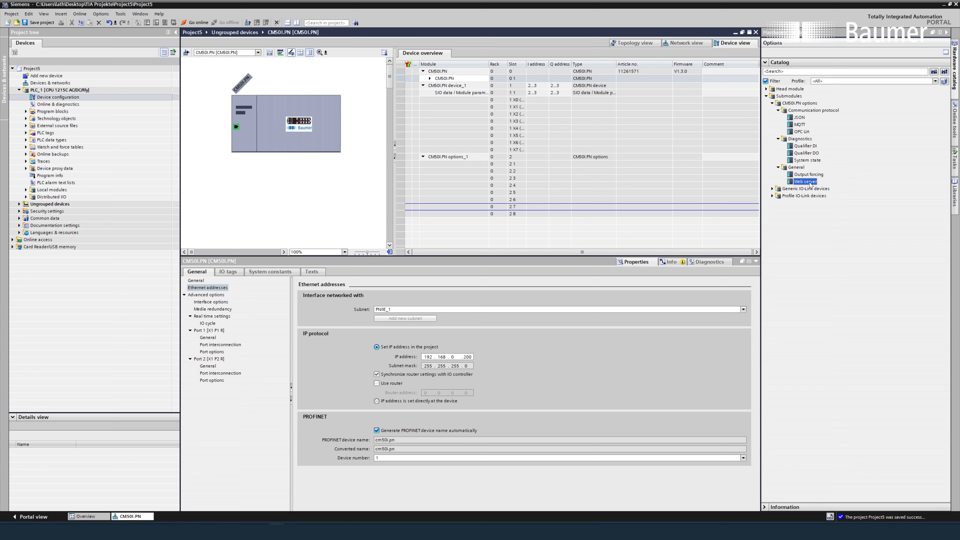
{"action": "double_click", "coordinate": [805, 181]}
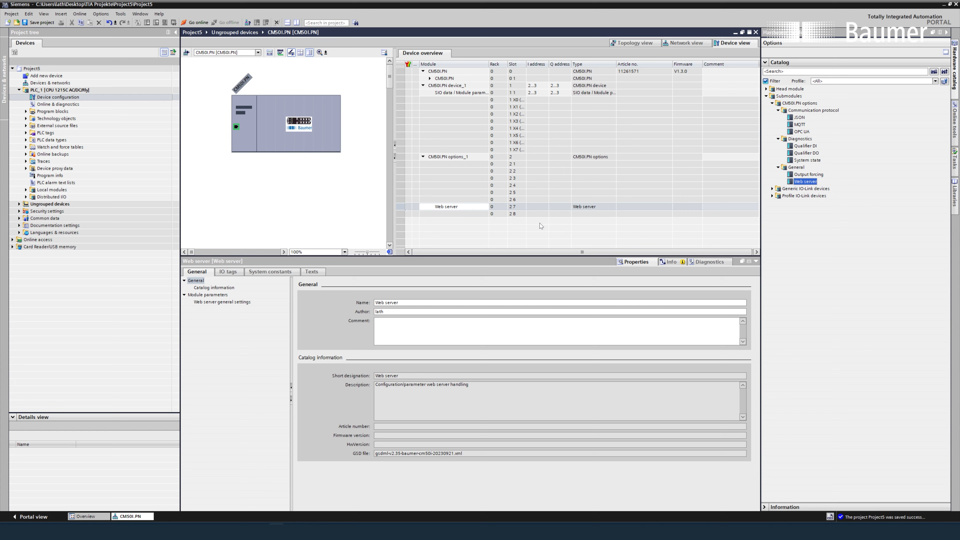
Step: Search the network for the CM50I.PN, assign it the PROFINET device name cm50i.pn, and close the assignment dialog
{"action": "left_click", "coordinate": [685, 44]}
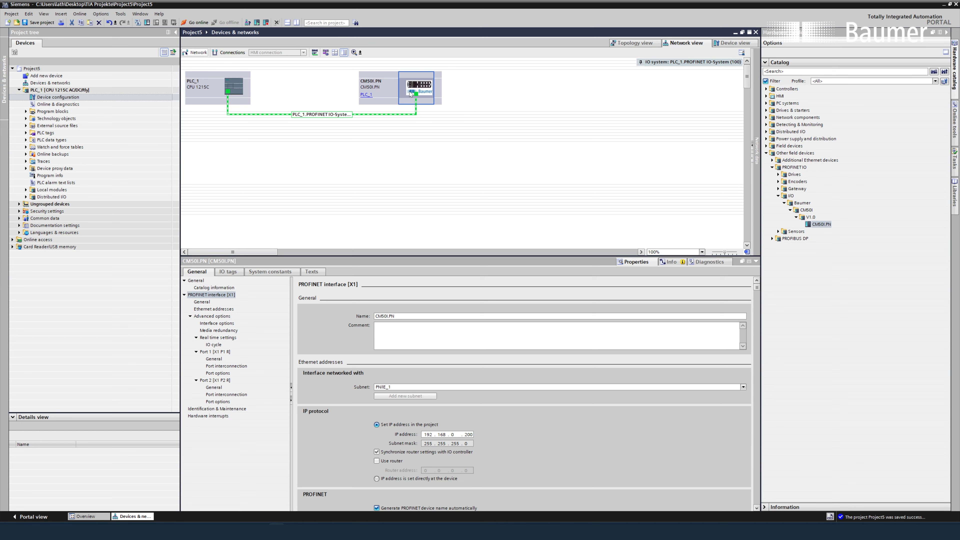
{"action": "right_click", "coordinate": [422, 90]}
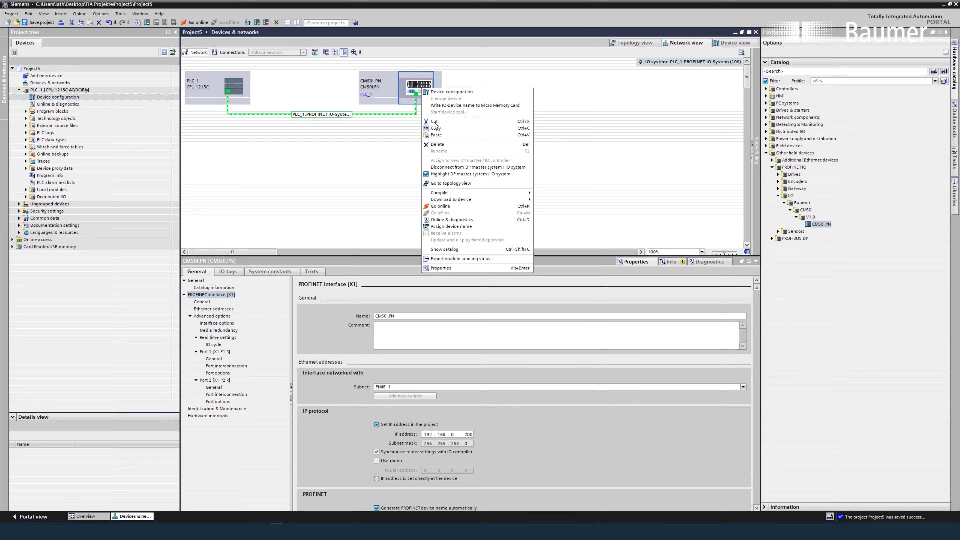
{"action": "left_click", "coordinate": [446, 228]}
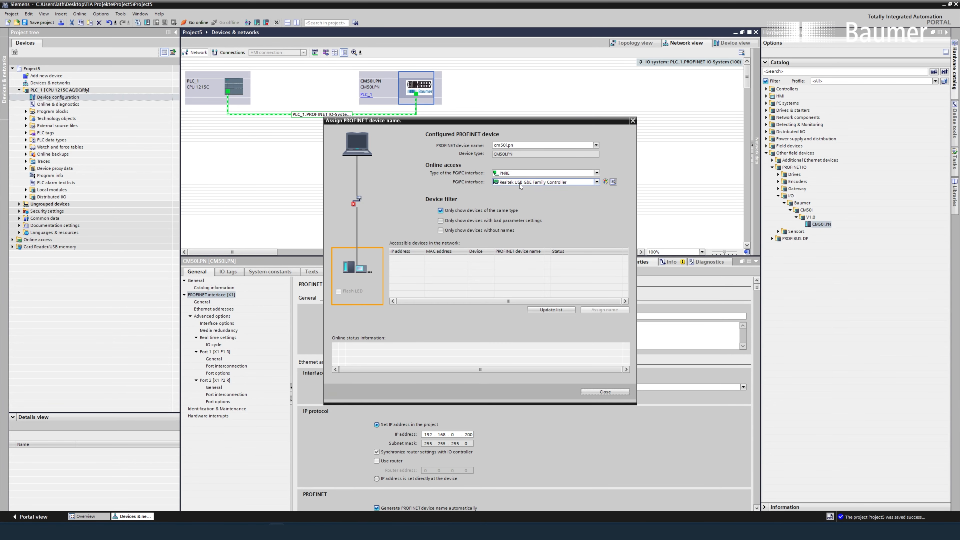
{"action": "left_click", "coordinate": [543, 310]}
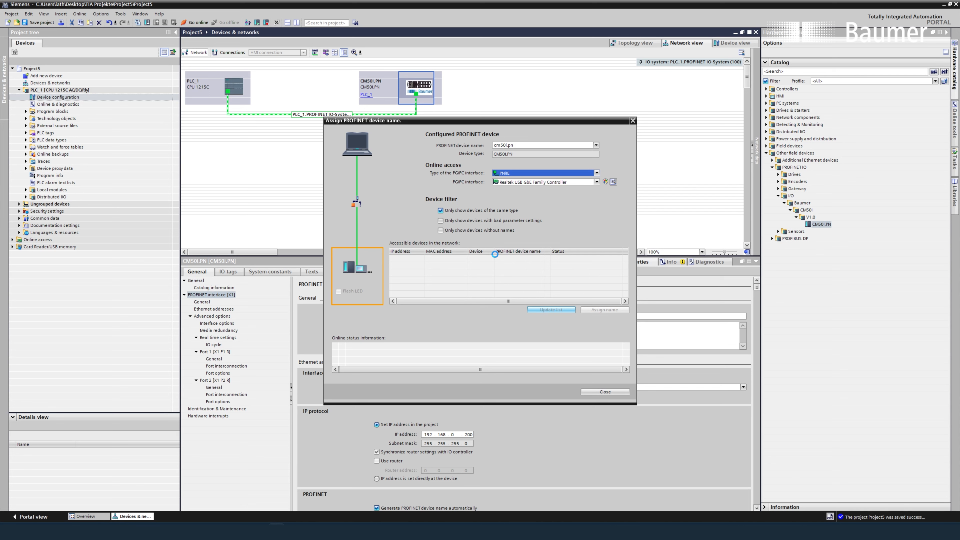
{"action": "left_click", "coordinate": [485, 261]}
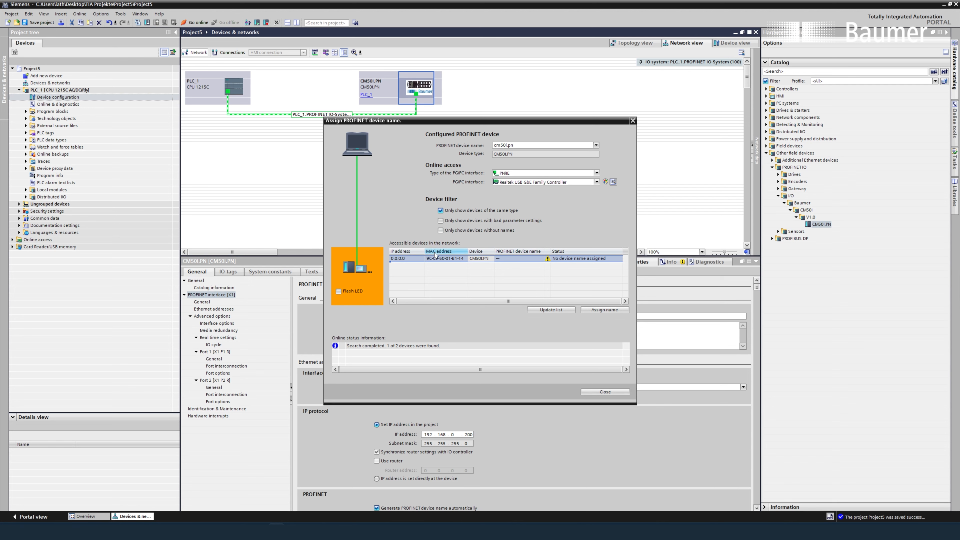
{"action": "left_click", "coordinate": [601, 311]}
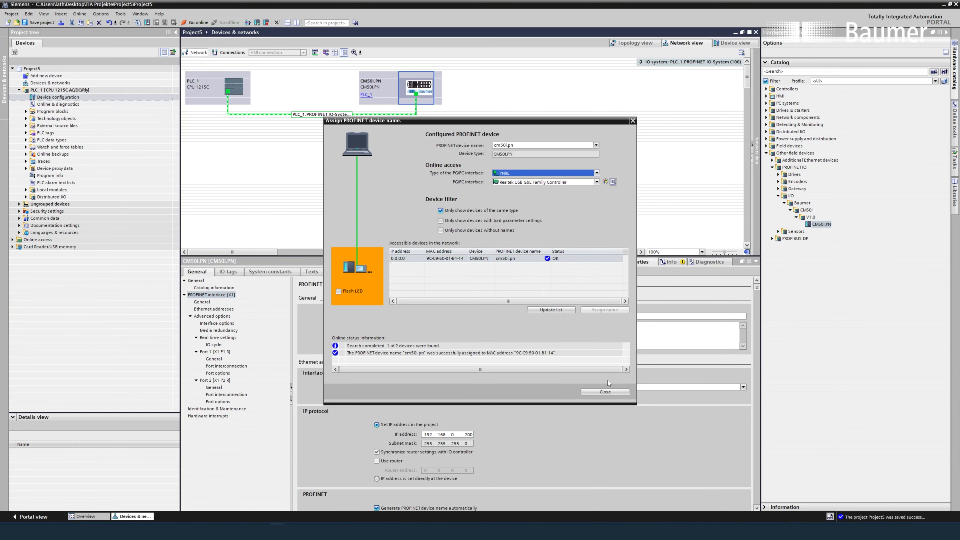
{"action": "left_click", "coordinate": [607, 391]}
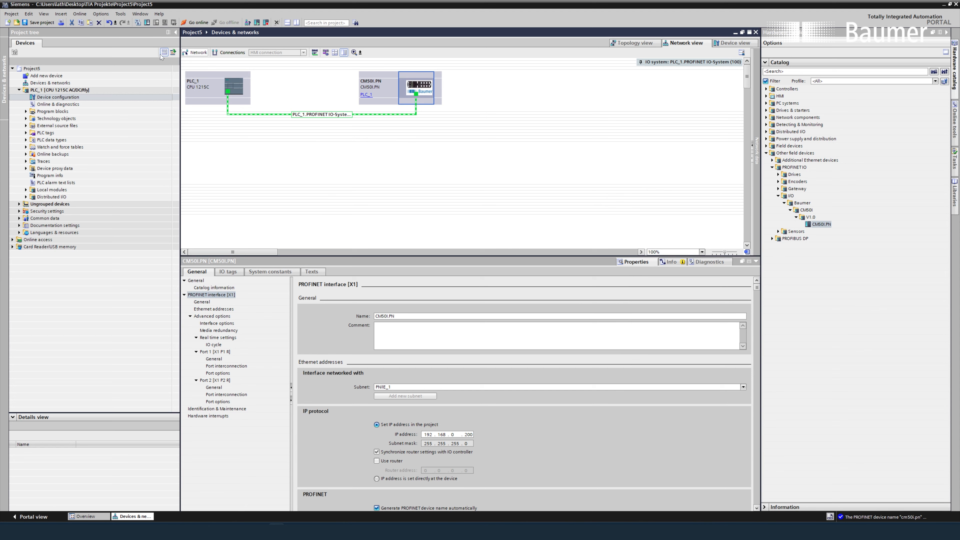
Step: Compile PLC_1's configuration, then search subnet PN/IE_1 for PLC_1 as the target of an extended download
{"action": "left_click", "coordinate": [138, 23]}
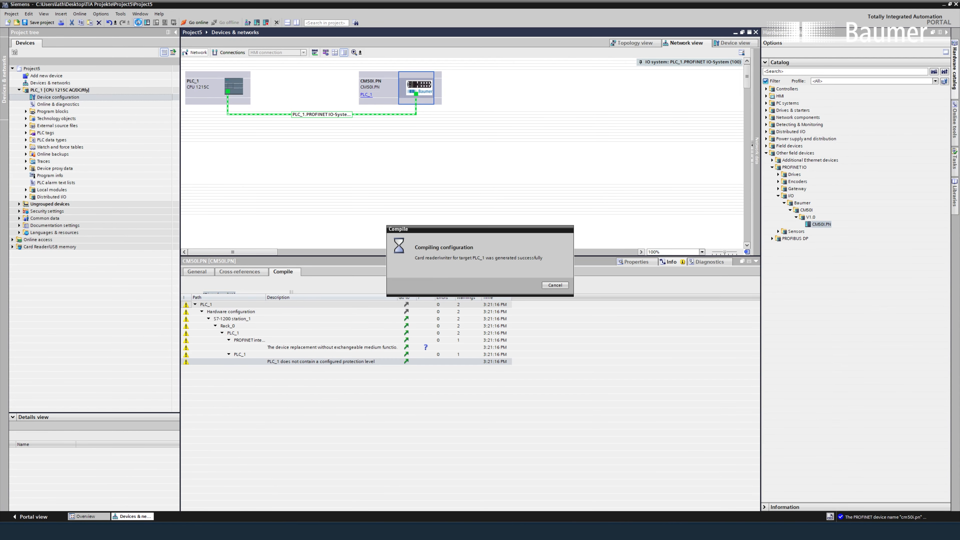
{"action": "left_click", "coordinate": [147, 23]}
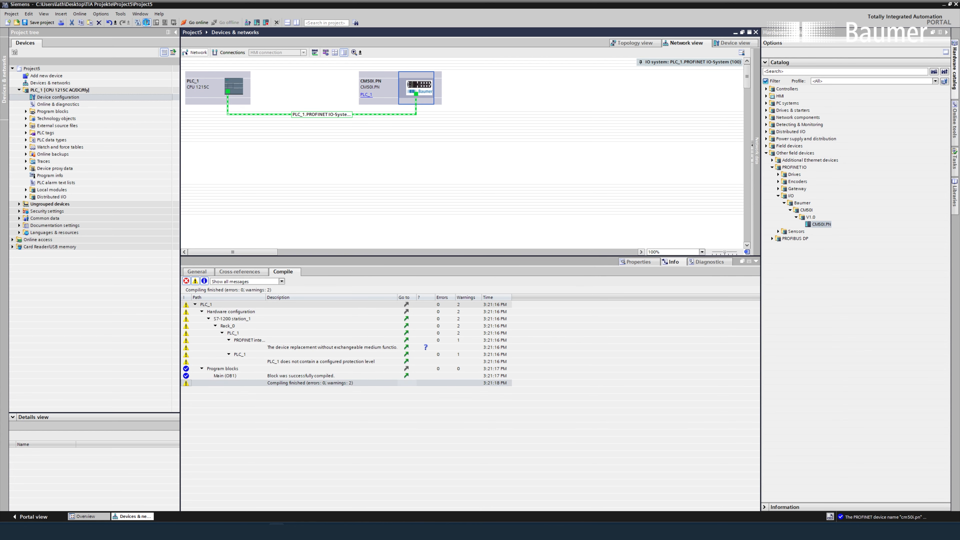
{"action": "left_click", "coordinate": [541, 223]}
{"action": "left_click", "coordinate": [539, 239]}
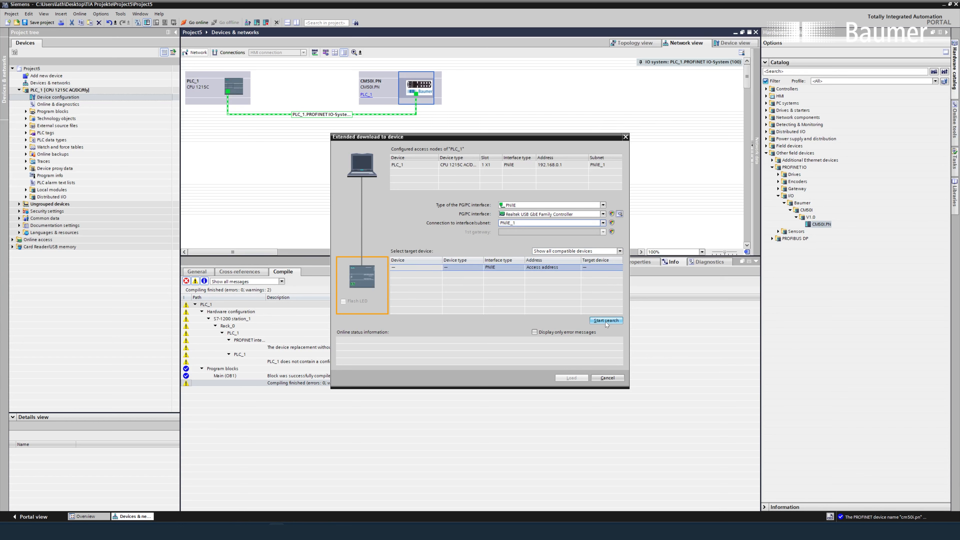
{"action": "left_click", "coordinate": [605, 322]}
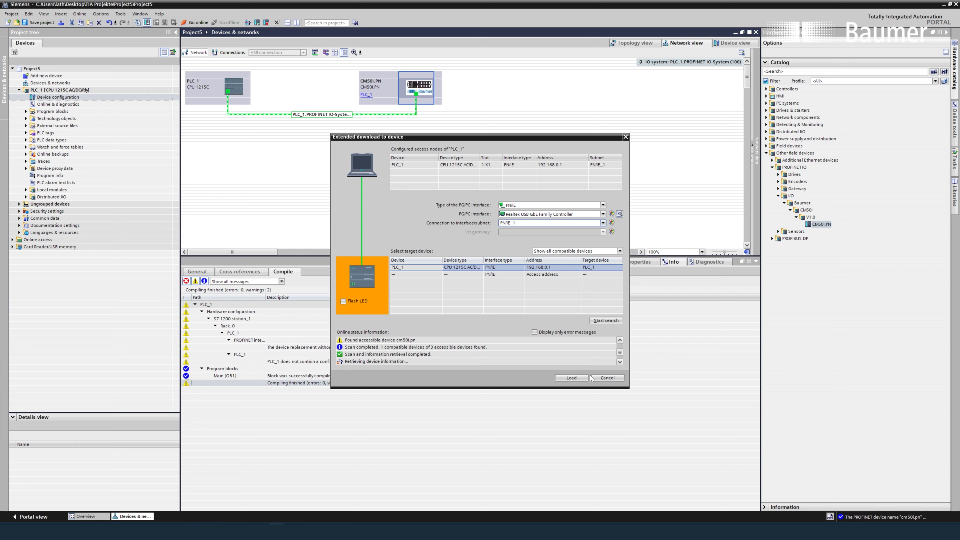
Step: Load the configuration into PLC_1 with the Stop modules action set to Stop all, and finish the download
{"action": "left_click", "coordinate": [575, 378]}
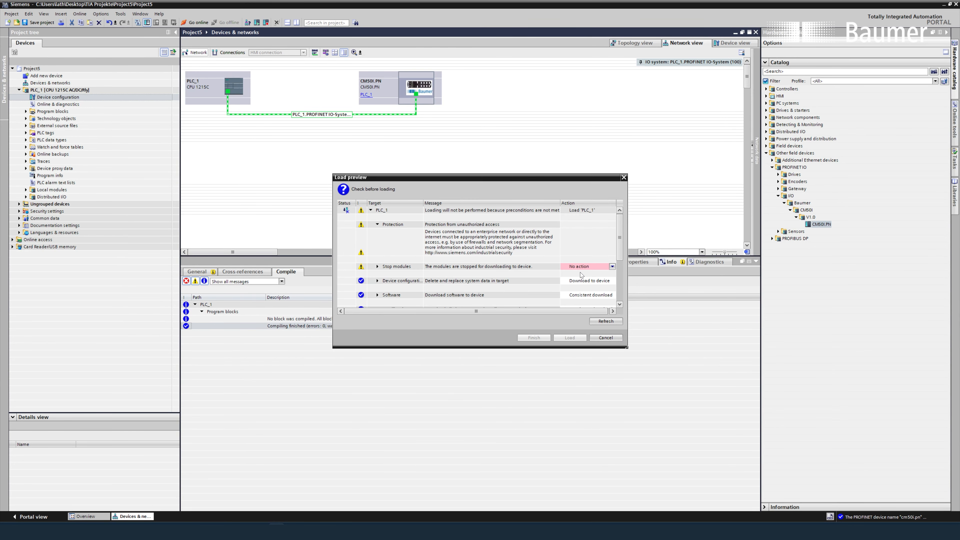
{"action": "left_click", "coordinate": [580, 278]}
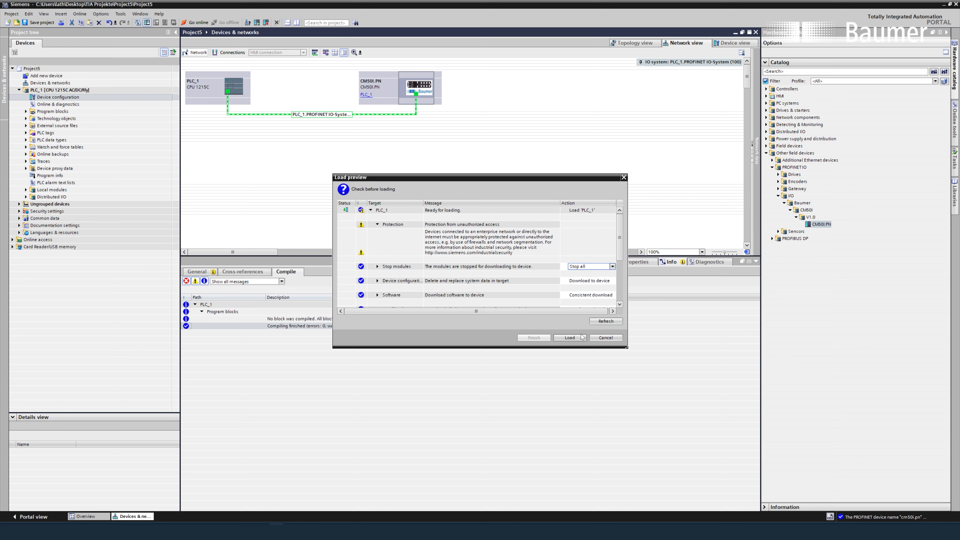
{"action": "left_click", "coordinate": [579, 337]}
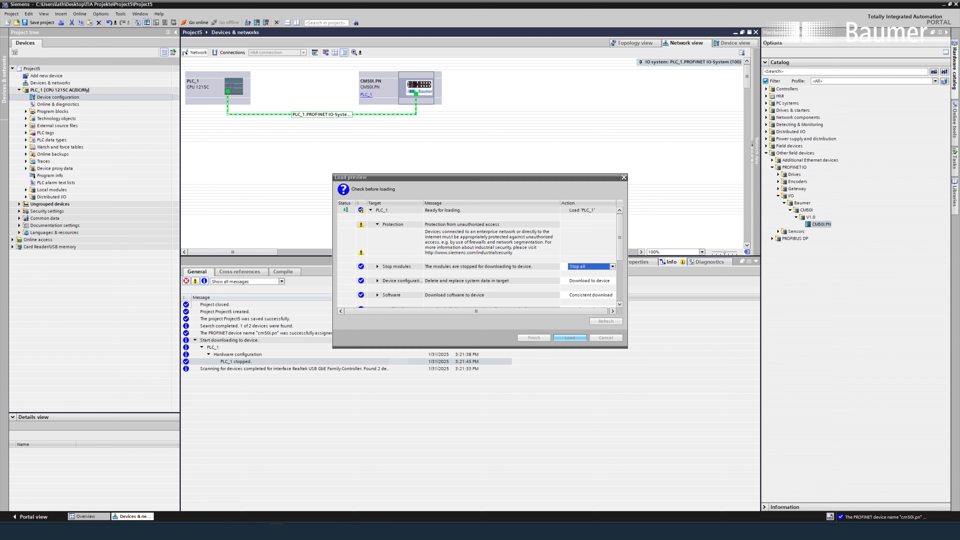
{"action": "left_click", "coordinate": [538, 339]}
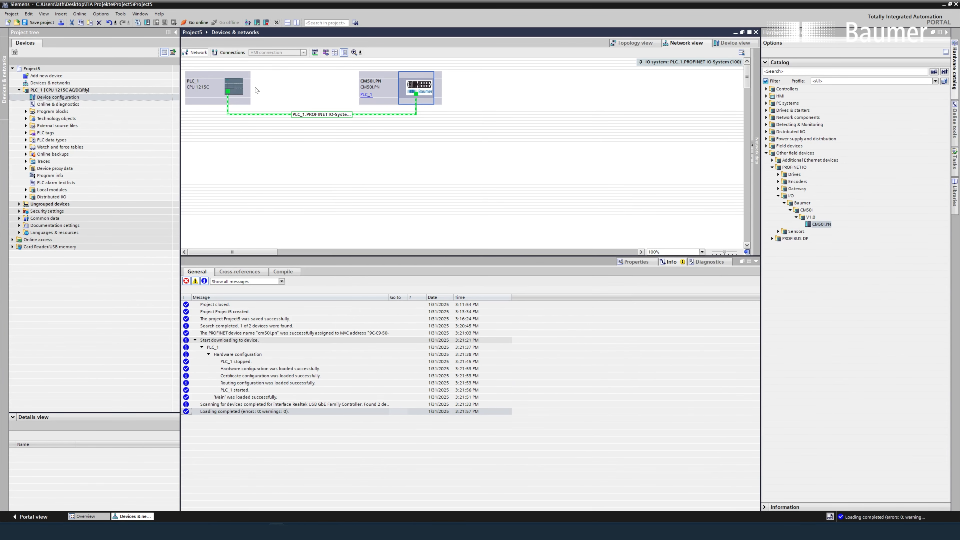
Step: Go online with PLC_1 to check the status of the PLC and the CM50I.PN, and go offline again
{"action": "left_click", "coordinate": [194, 22]}
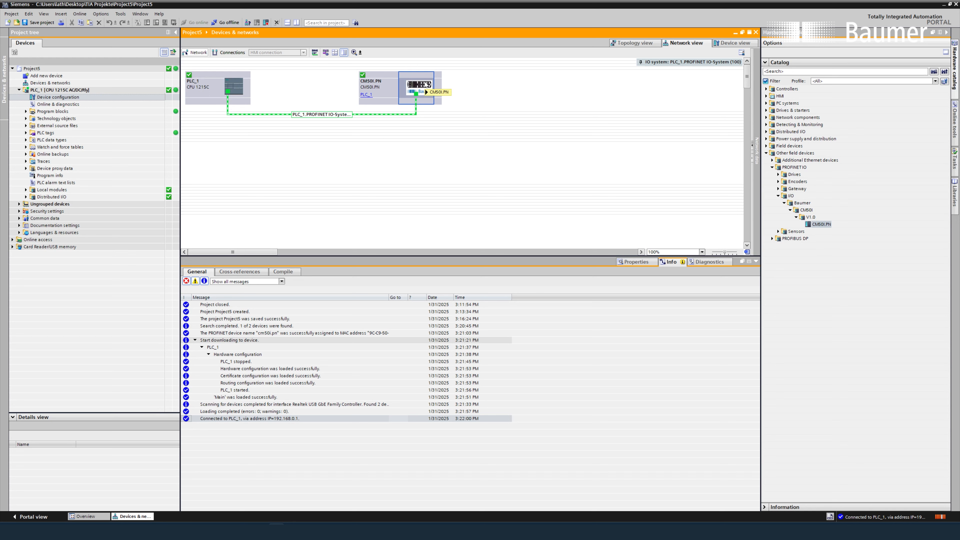
{"action": "left_click", "coordinate": [213, 23]}
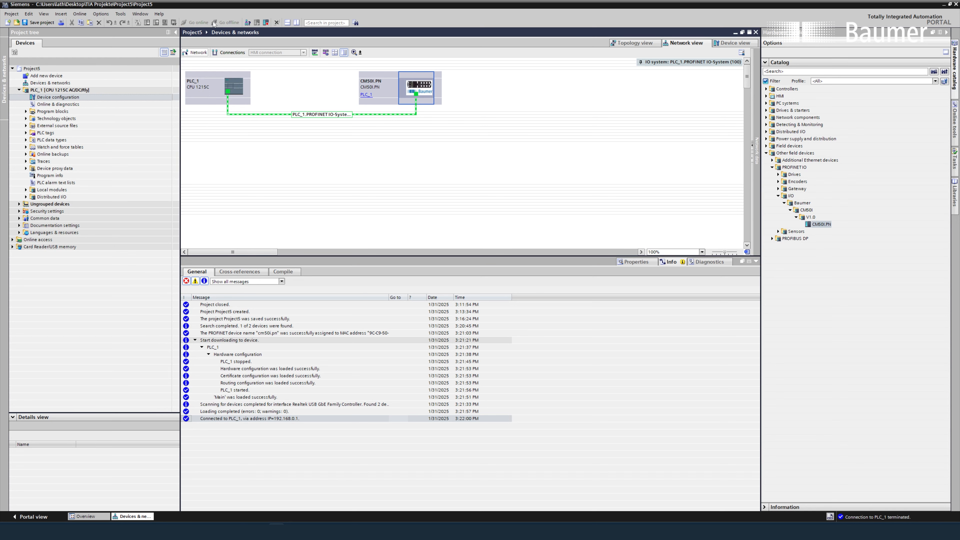
Step: Open the properties of the CM50I.PN's SIO data / Module parameters submodule and examine its SIO mode bitmapping layout options
{"action": "double_click", "coordinate": [417, 90]}
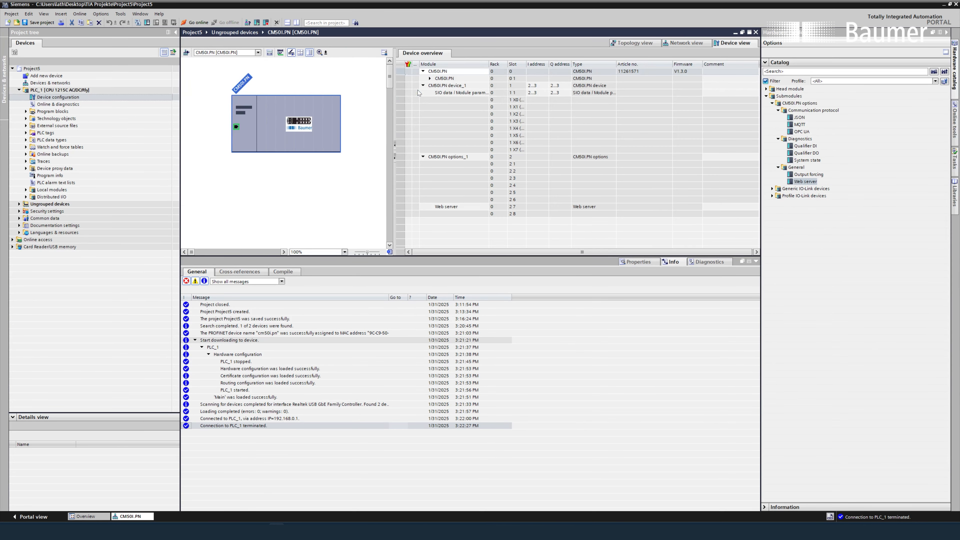
{"action": "left_click_drag", "start_coordinate": [489, 64], "coordinate": [532, 64]}
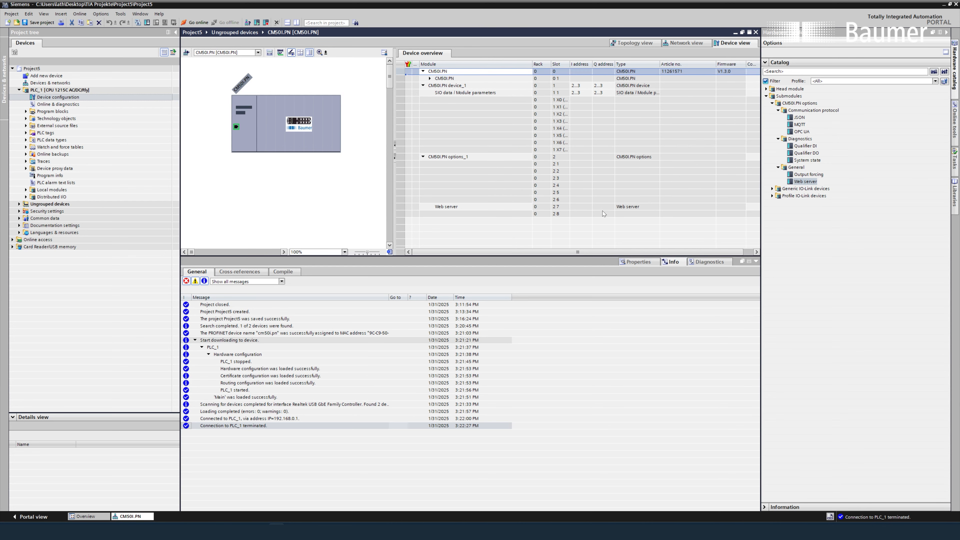
{"action": "left_click", "coordinate": [637, 262]}
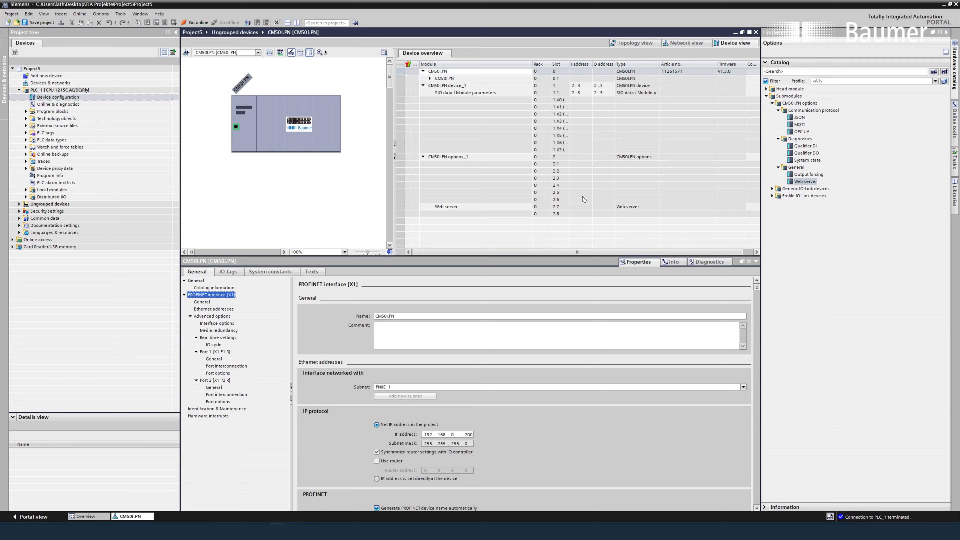
{"action": "left_click", "coordinate": [439, 93]}
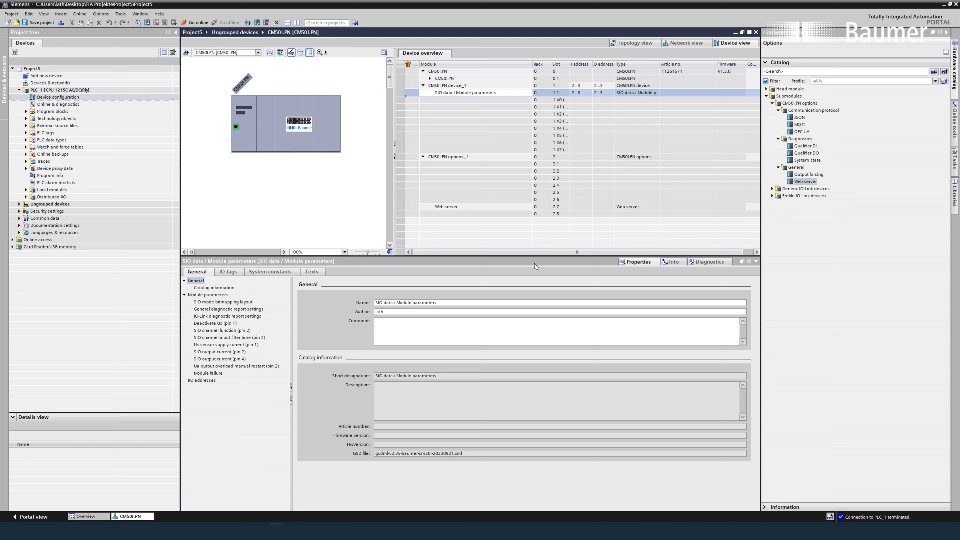
{"action": "left_click", "coordinate": [217, 302]}
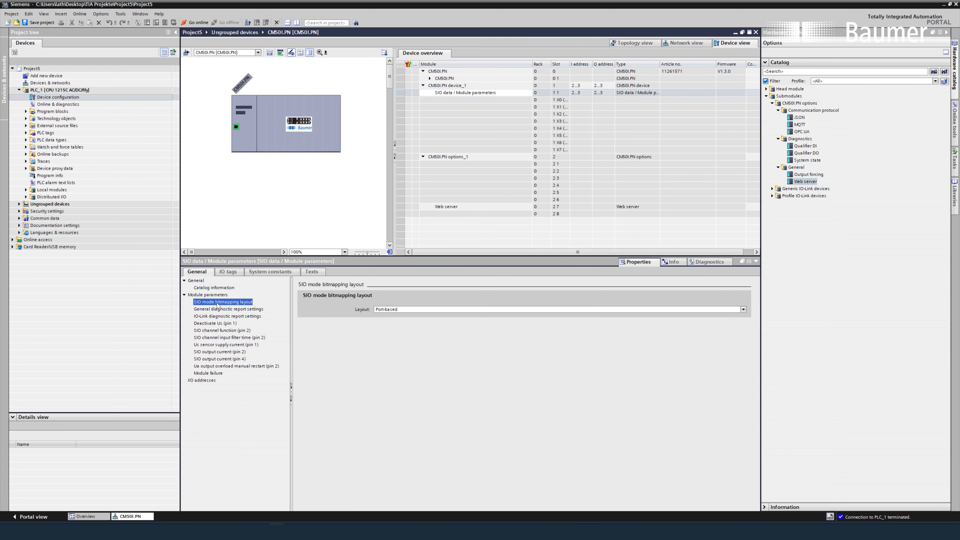
{"action": "left_click", "coordinate": [408, 309]}
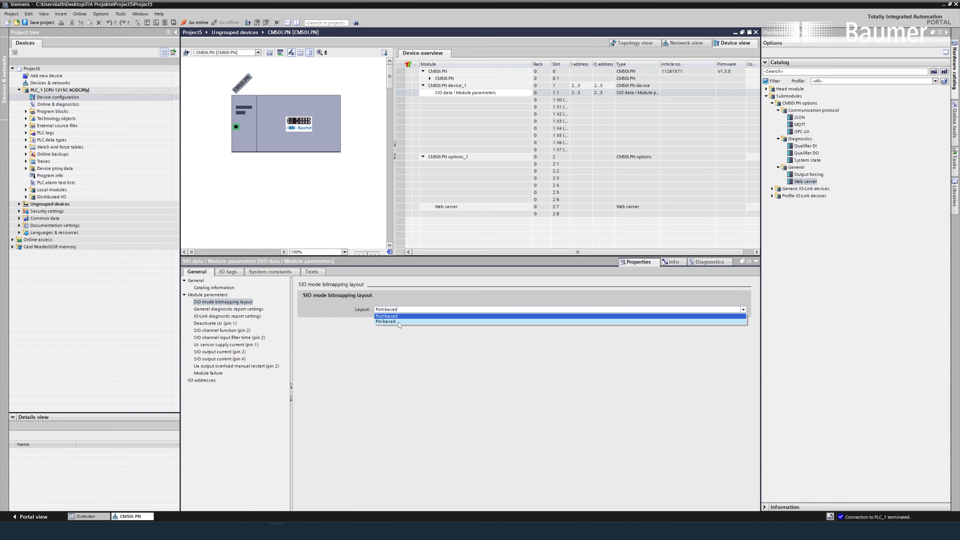
{"action": "left_click", "coordinate": [397, 298]}
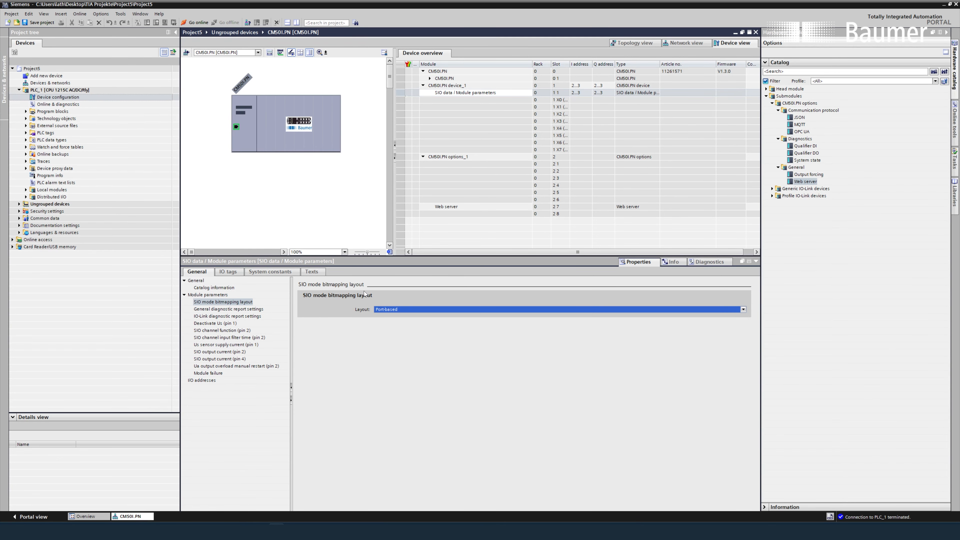
Step: Examine the general and IO-Link diagnostic report settings, including the reporting options for port X0
{"action": "left_click", "coordinate": [231, 311]}
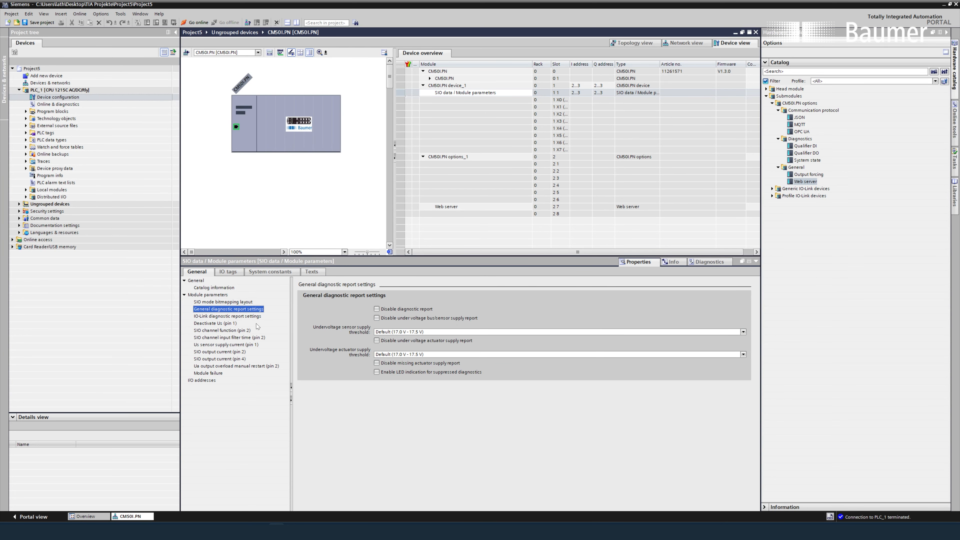
{"action": "left_click", "coordinate": [253, 317]}
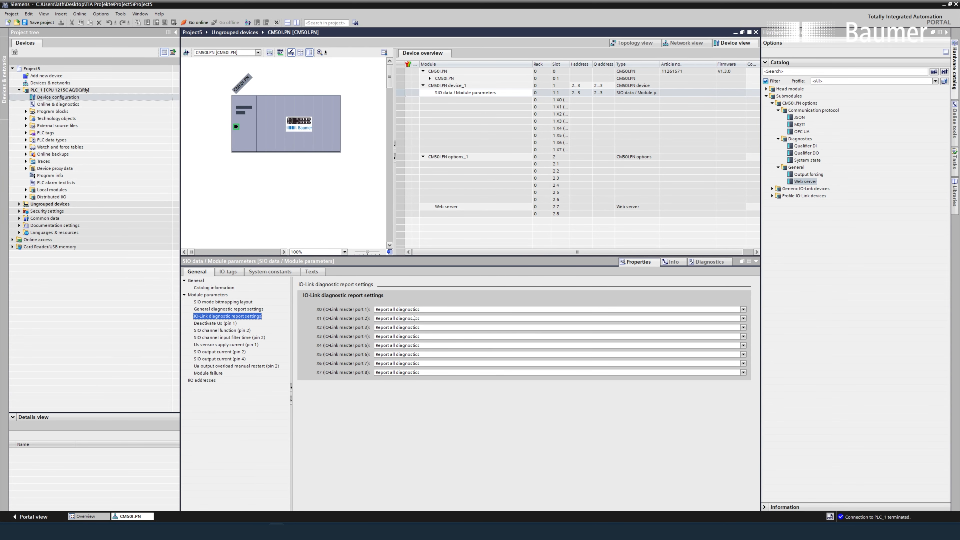
{"action": "left_click", "coordinate": [430, 310]}
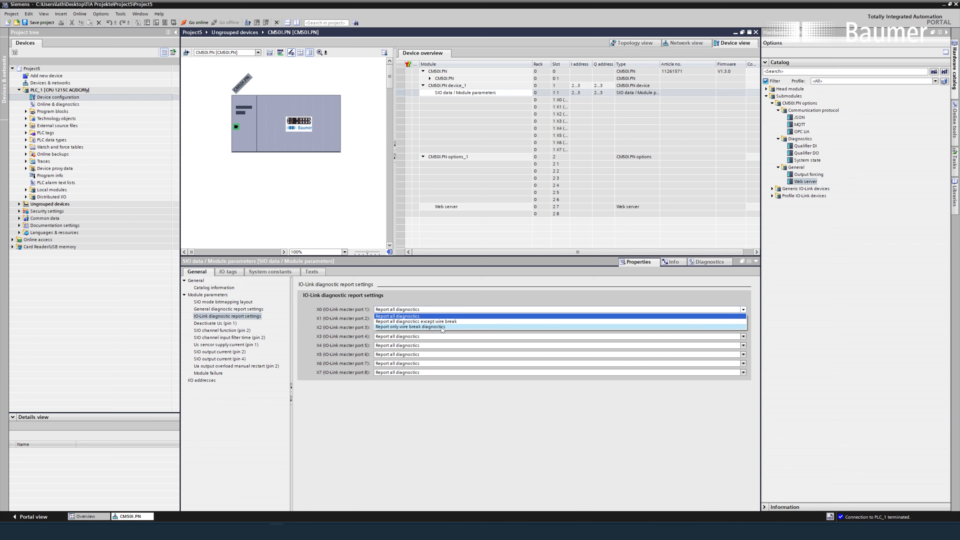
{"action": "left_click", "coordinate": [438, 308]}
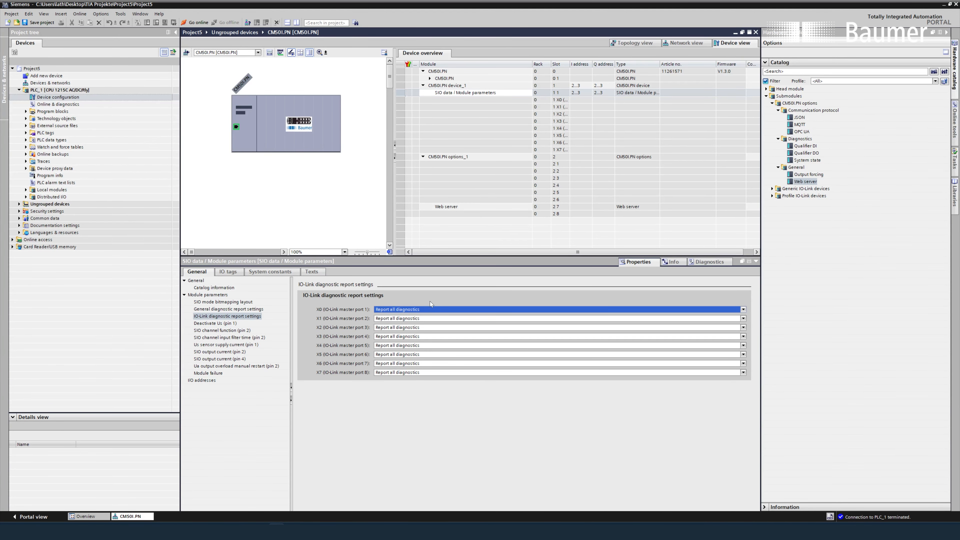
Step: Toggle the Deactivate Us (pin 1) settings for ports X0 and X1
{"action": "left_click", "coordinate": [234, 322]}
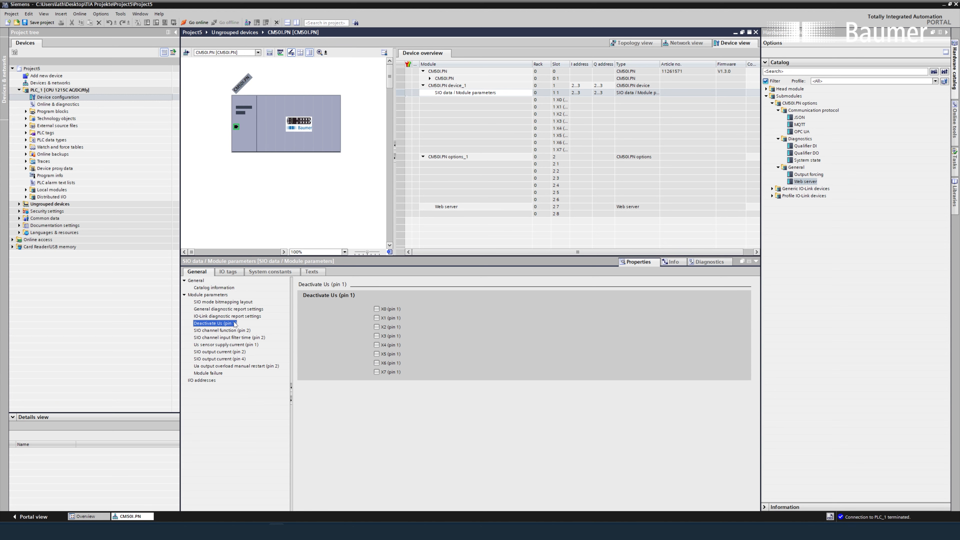
{"action": "left_click", "coordinate": [377, 309]}
{"action": "left_click", "coordinate": [379, 319]}
Step: Try AUX power as the SIO channel function of X0 (pin 2), and restore Automatic mode (DIO)
{"action": "left_click", "coordinate": [224, 331]}
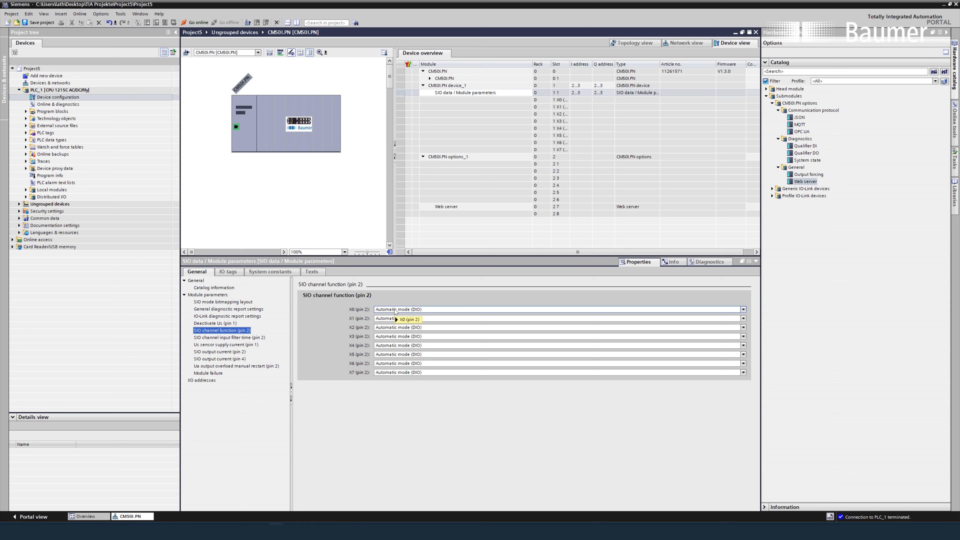
{"action": "left_click", "coordinate": [450, 311]}
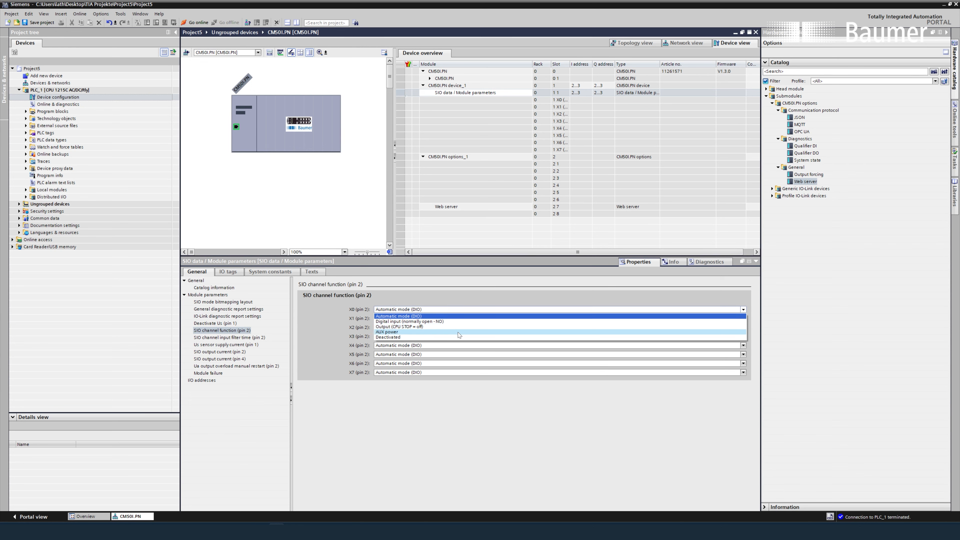
{"action": "left_click", "coordinate": [458, 333]}
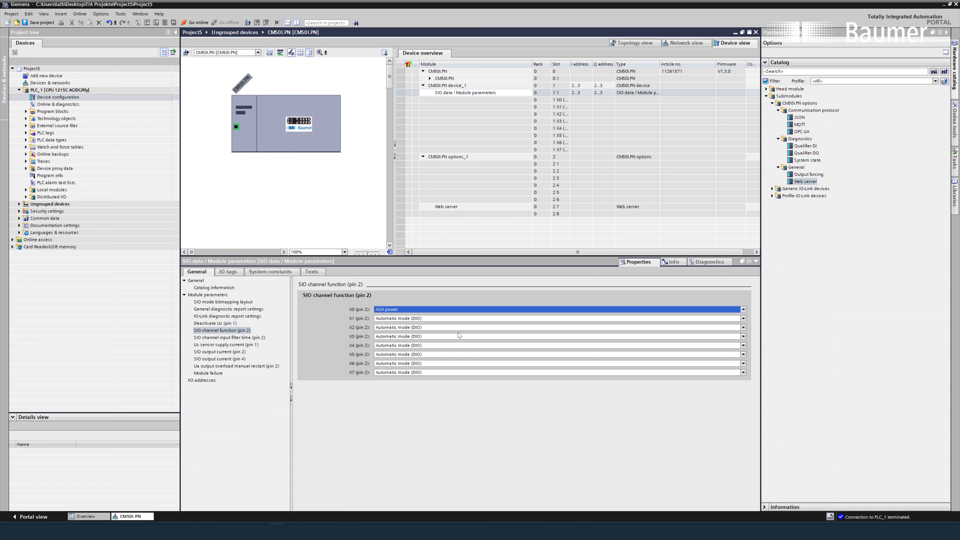
{"action": "left_click", "coordinate": [415, 310]}
{"action": "left_click", "coordinate": [409, 321]}
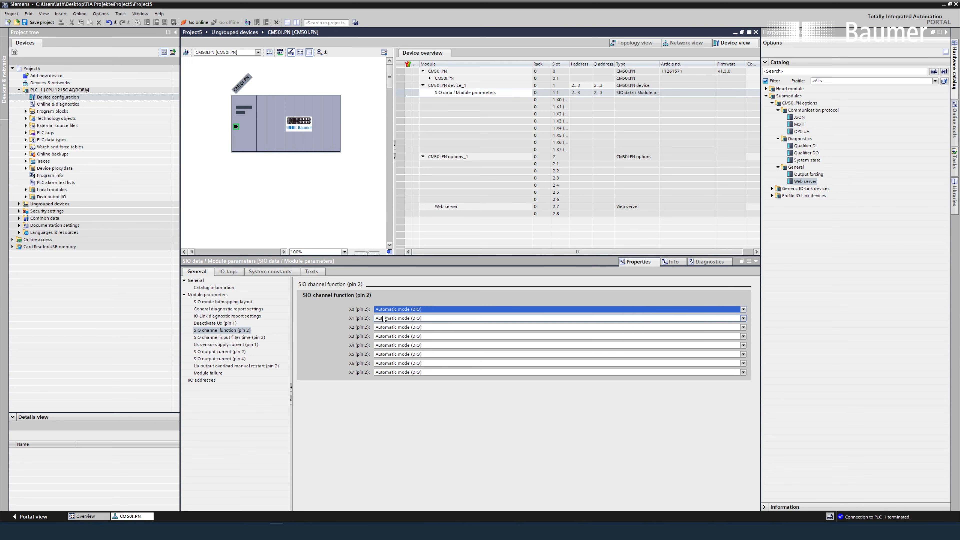
Step: Examine the pin 2 input filter time options for X0, the Us sensor supply current and the SIO output current settings
{"action": "left_click", "coordinate": [250, 338]}
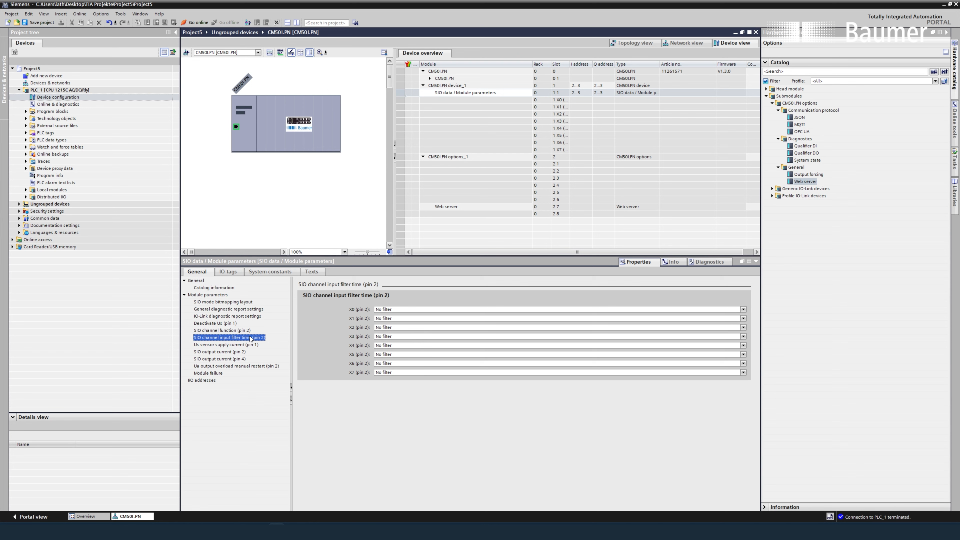
{"action": "left_click", "coordinate": [400, 308]}
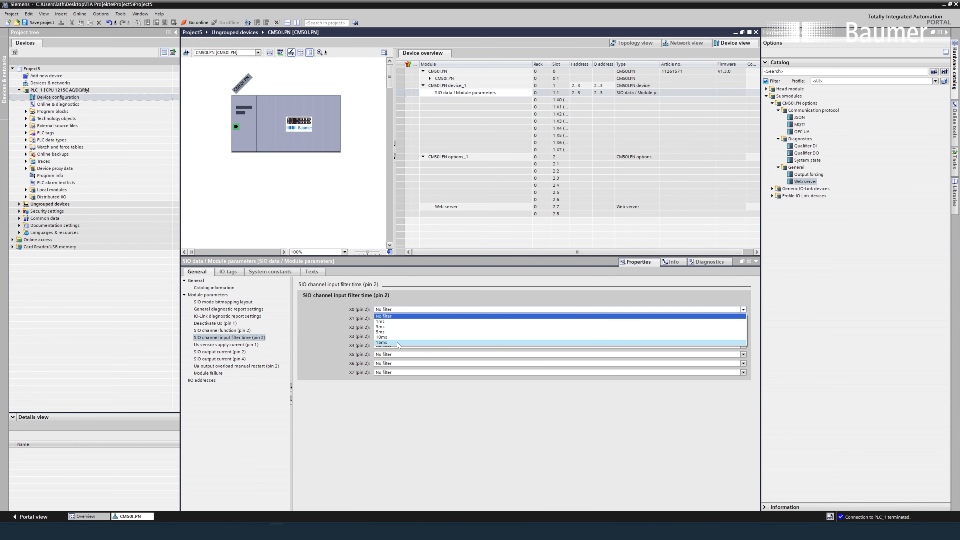
{"action": "left_click", "coordinate": [397, 309]}
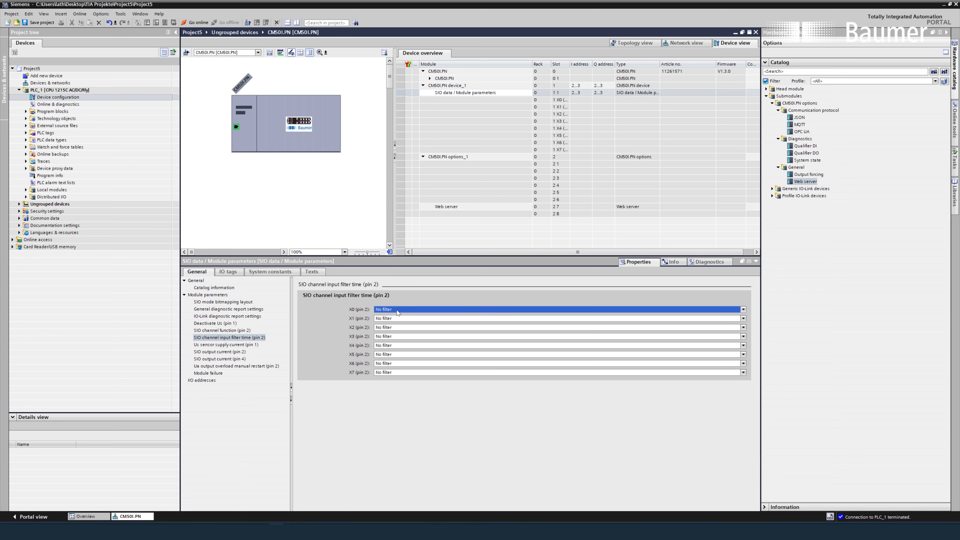
{"action": "left_click", "coordinate": [243, 344]}
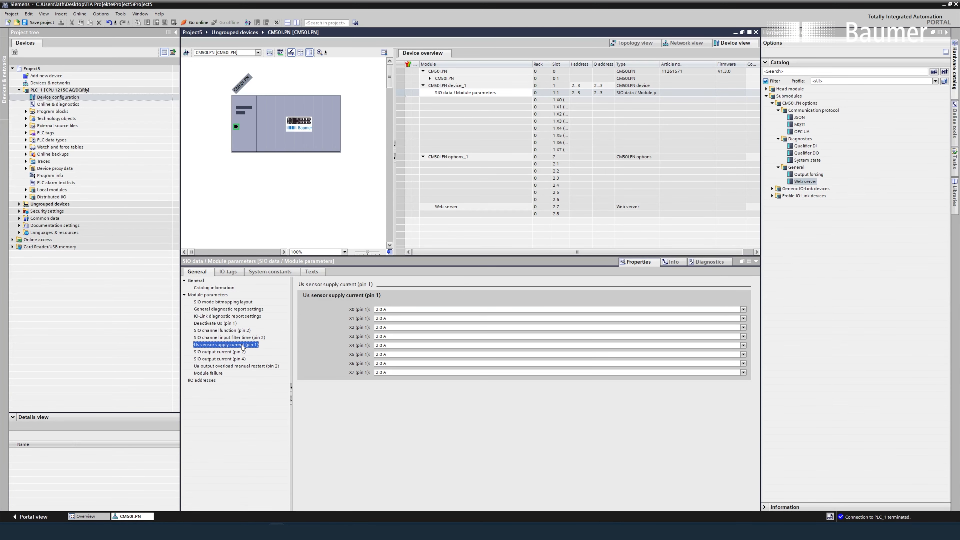
{"action": "left_click", "coordinate": [243, 359]}
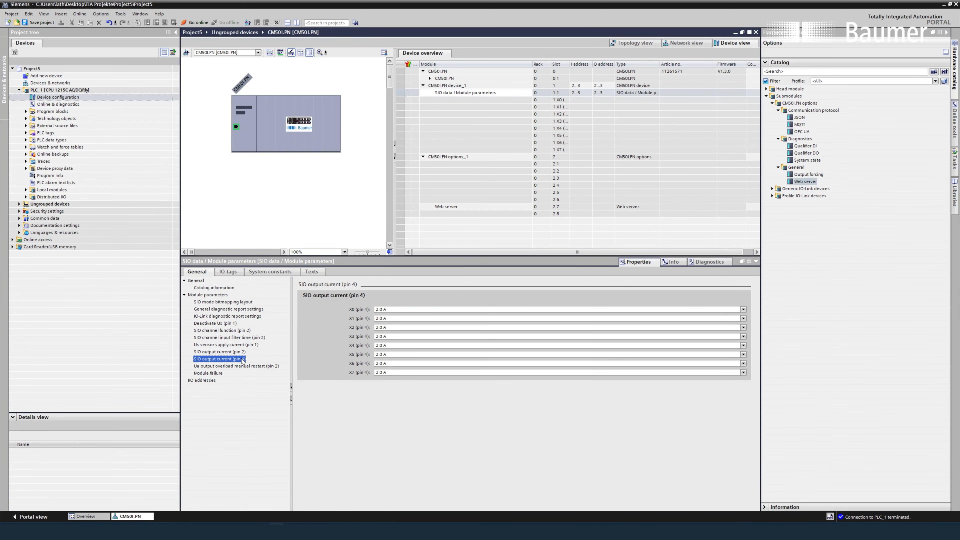
Step: Try 0.5 A as the Us sensor supply current (pin 1) for ports X0 and X1, and restore both to 2.0 A
{"action": "left_click", "coordinate": [253, 345]}
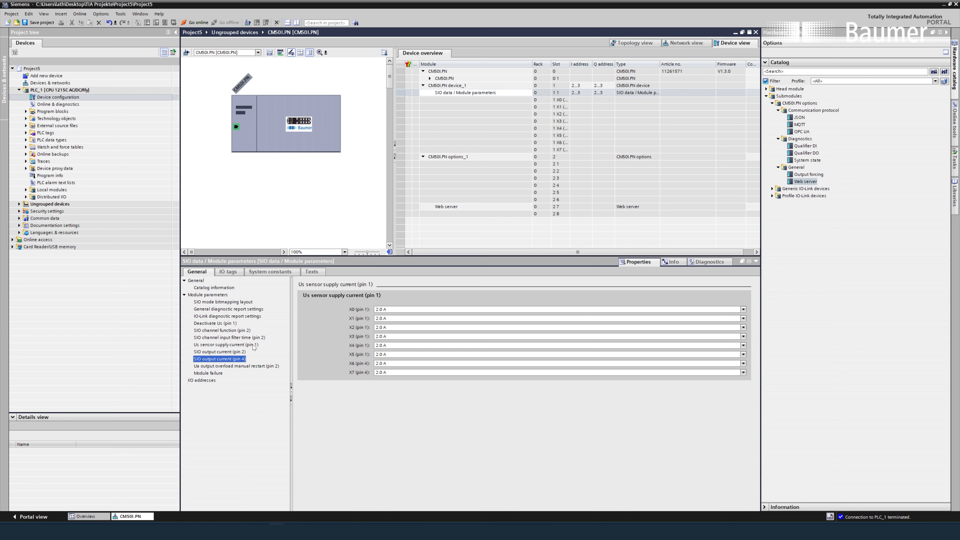
{"action": "left_click", "coordinate": [390, 311]}
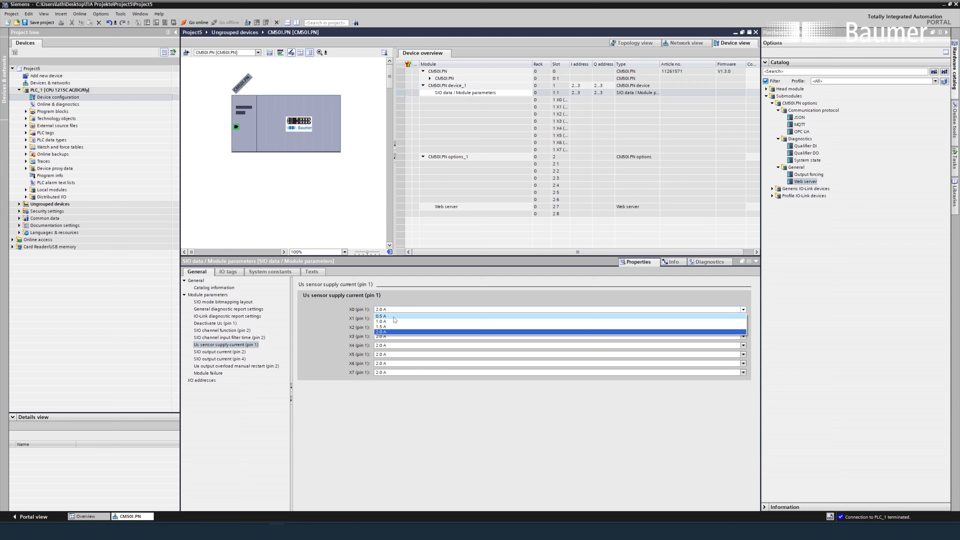
{"action": "left_click", "coordinate": [393, 317]}
{"action": "left_click", "coordinate": [393, 320]}
{"action": "left_click", "coordinate": [392, 325]}
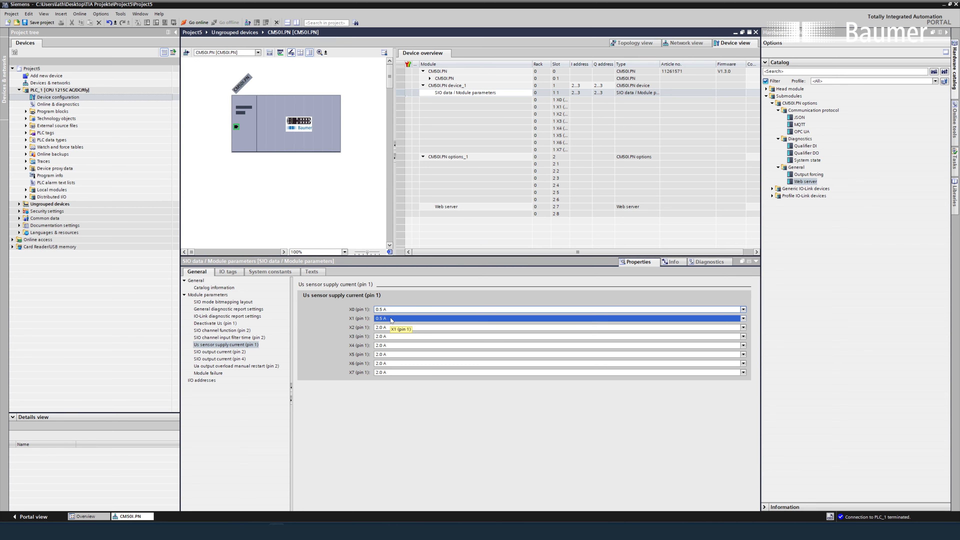
{"action": "left_click", "coordinate": [390, 318]}
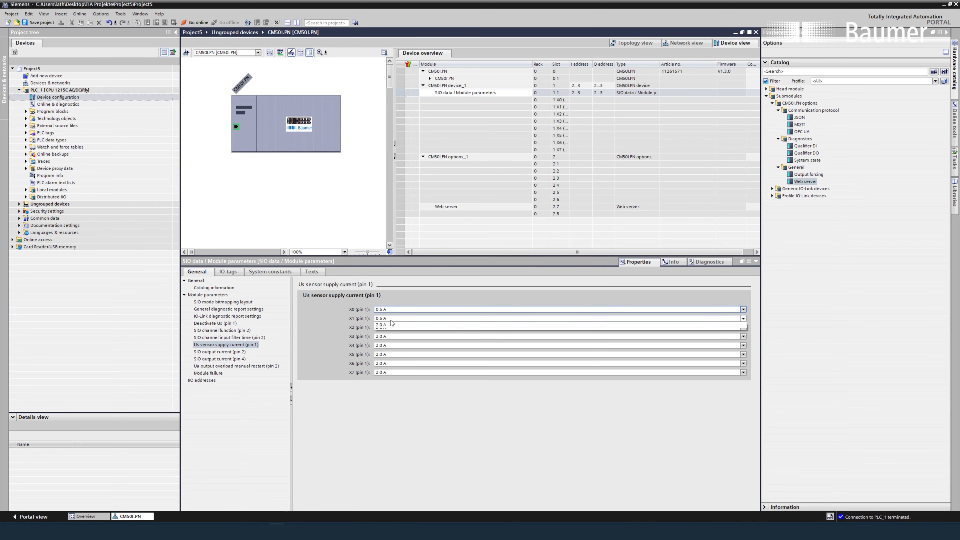
{"action": "left_click", "coordinate": [392, 340]}
{"action": "left_click", "coordinate": [390, 309]}
{"action": "left_click", "coordinate": [392, 332]}
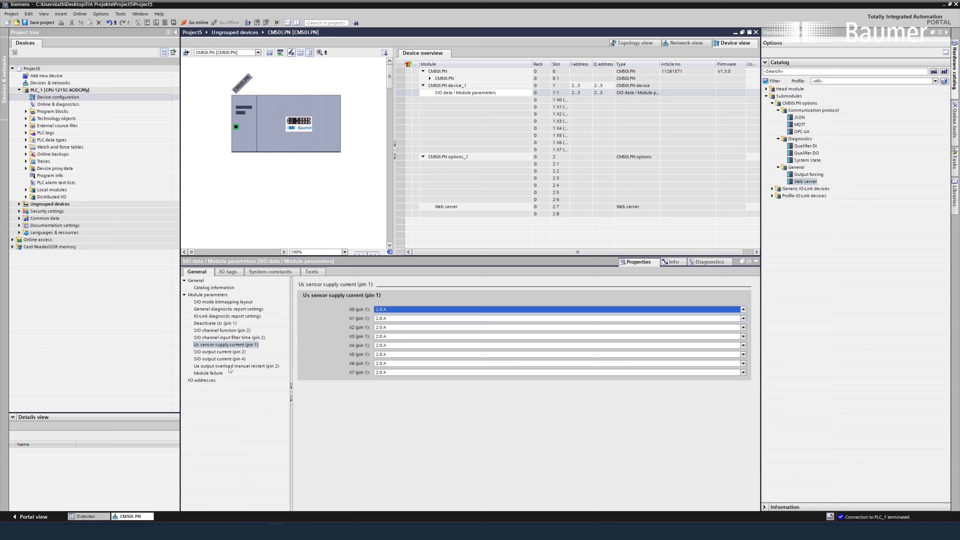
Step: Examine the Ua output overload manual restart (pin 2) and module failure settings of the SIO data module
{"action": "left_click", "coordinate": [229, 366]}
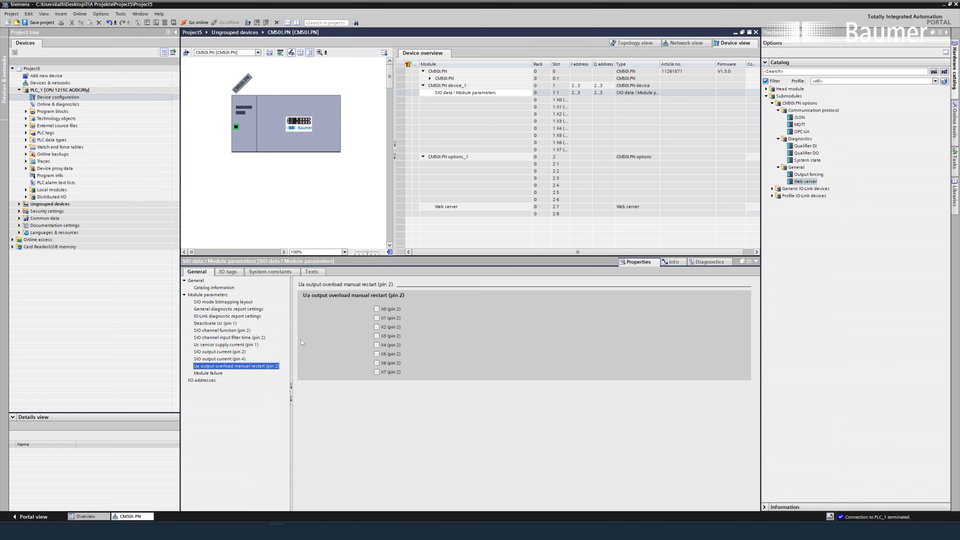
{"action": "left_click", "coordinate": [205, 374]}
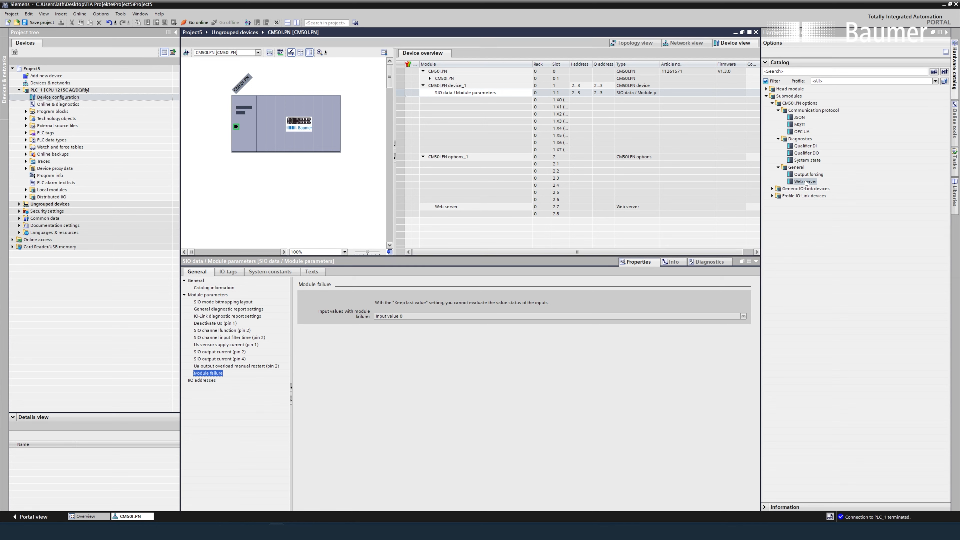
Step: Add the OPC UA submodule to slot 2.5 of the CM50I.PN options and display its module parameters
{"action": "left_click", "coordinate": [801, 132]}
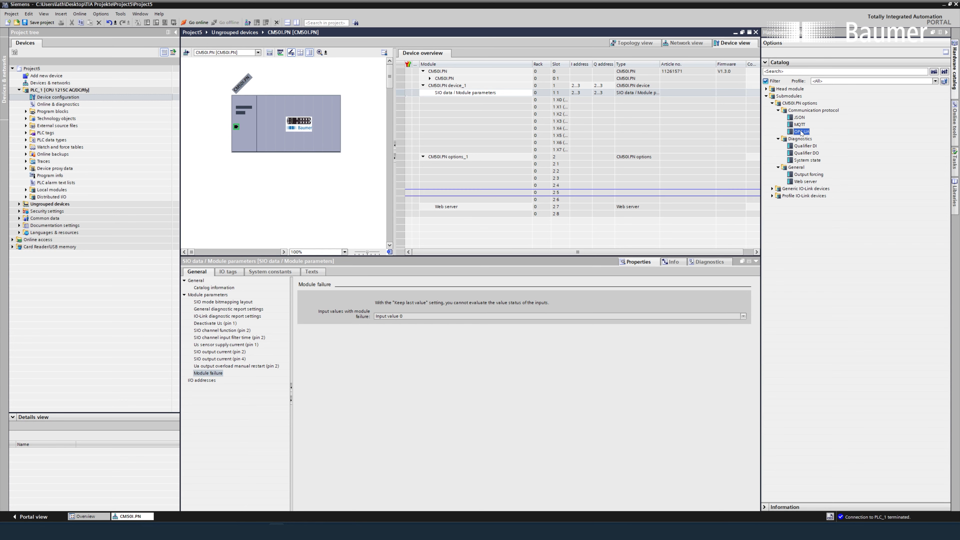
{"action": "double_click", "coordinate": [801, 132]}
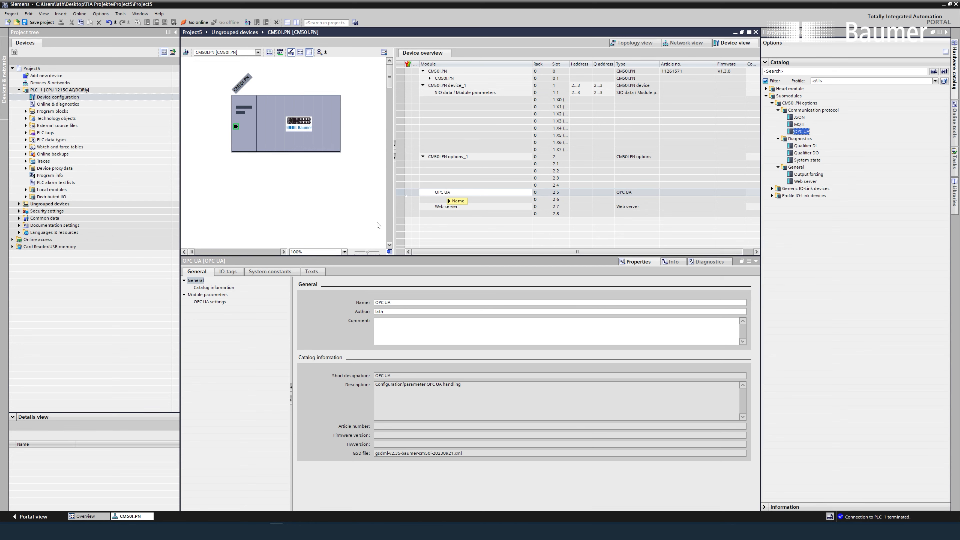
{"action": "left_click", "coordinate": [213, 297]}
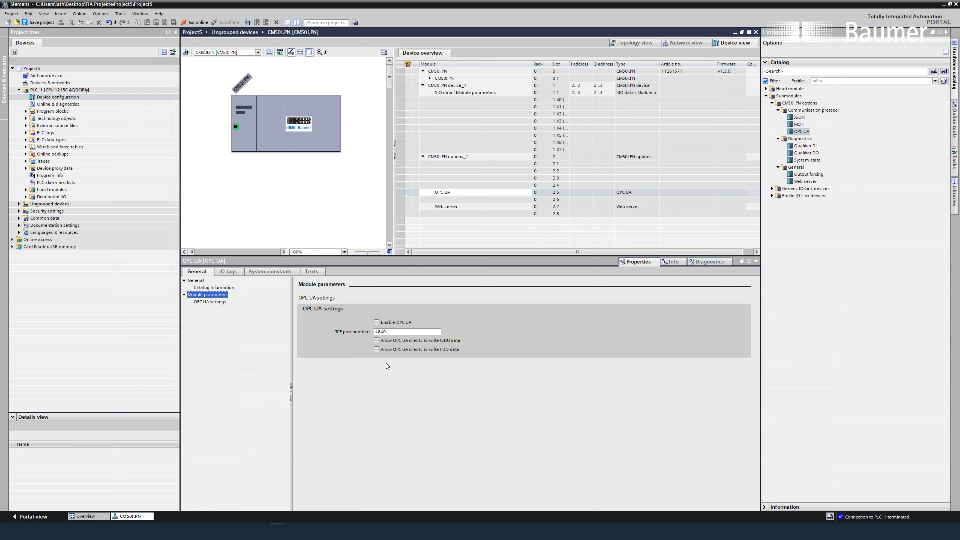
Step: Enable OPC UA and allow OPC UA clients to write ISDU data, leaving PDO data writing disabled
{"action": "left_click", "coordinate": [377, 323]}
{"action": "left_click_drag", "start_coordinate": [397, 332], "coordinate": [372, 332]}
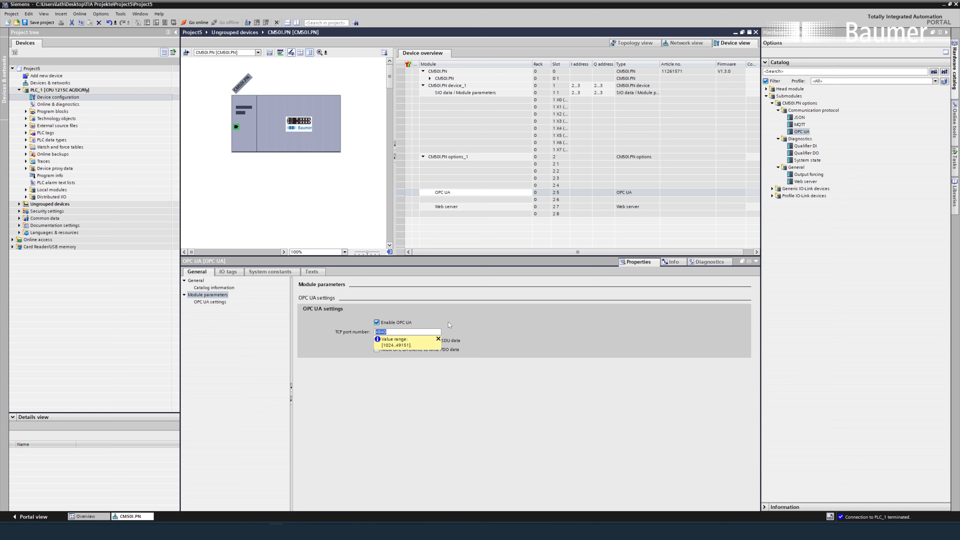
{"action": "left_click", "coordinate": [438, 338]}
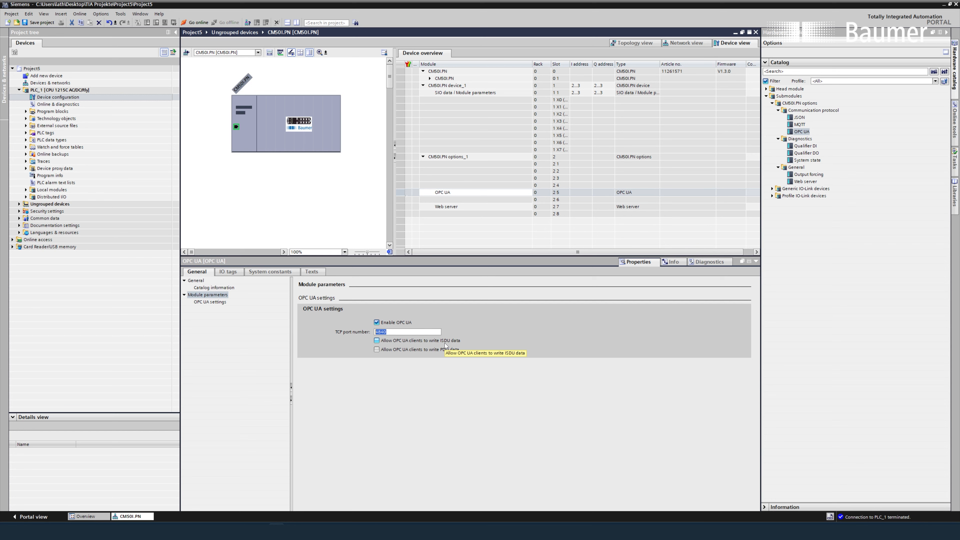
{"action": "left_click", "coordinate": [440, 349]}
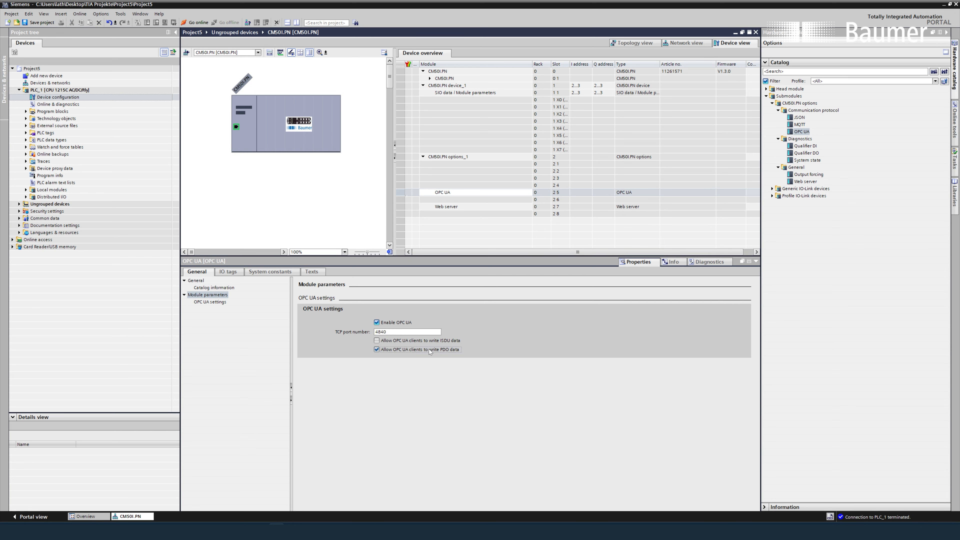
{"action": "left_click", "coordinate": [438, 349]}
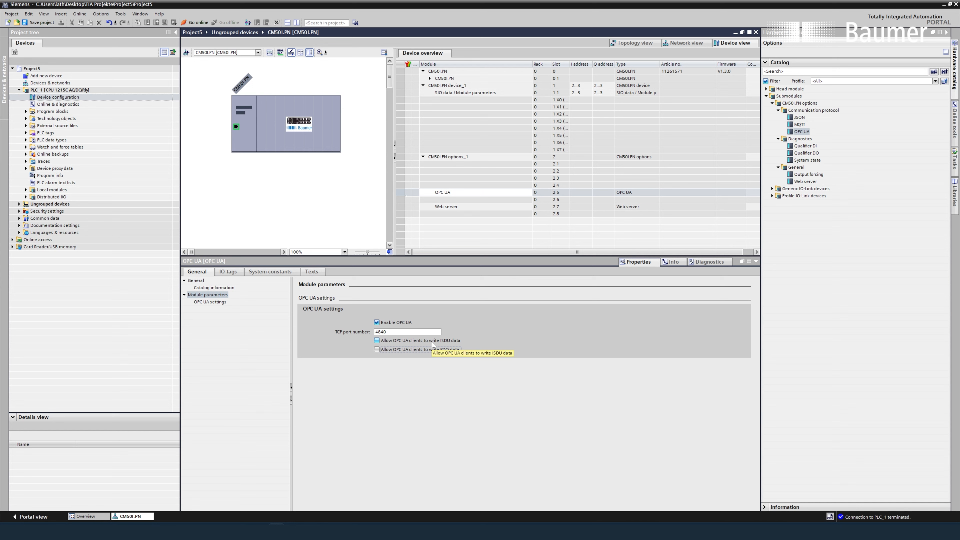
{"action": "left_click", "coordinate": [432, 345]}
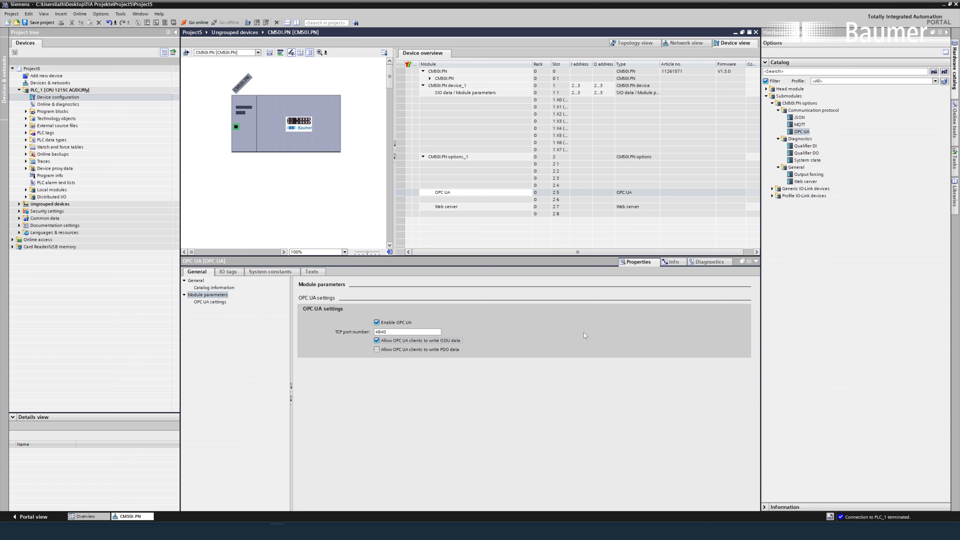
Step: Open the properties of the Web server submodule in slot 2.7
{"action": "left_click", "coordinate": [475, 208]}
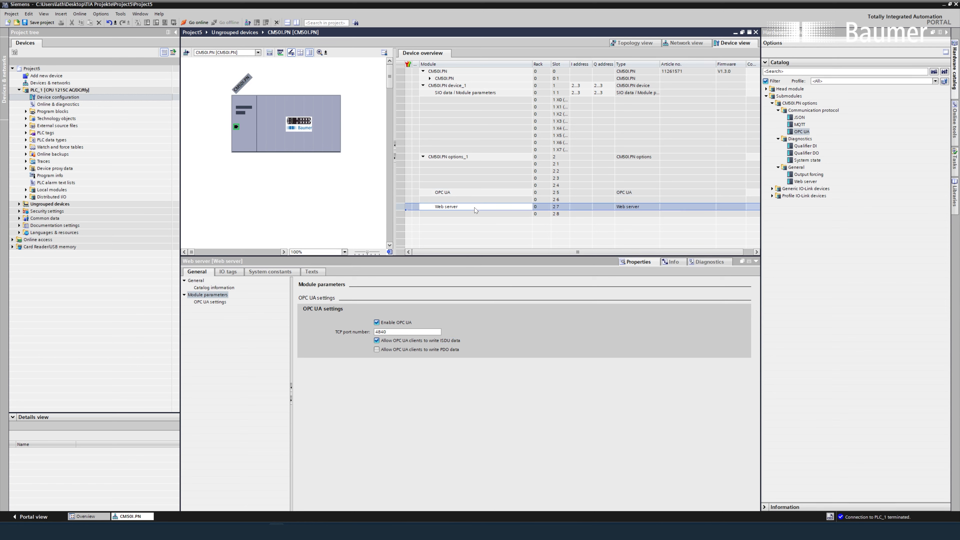